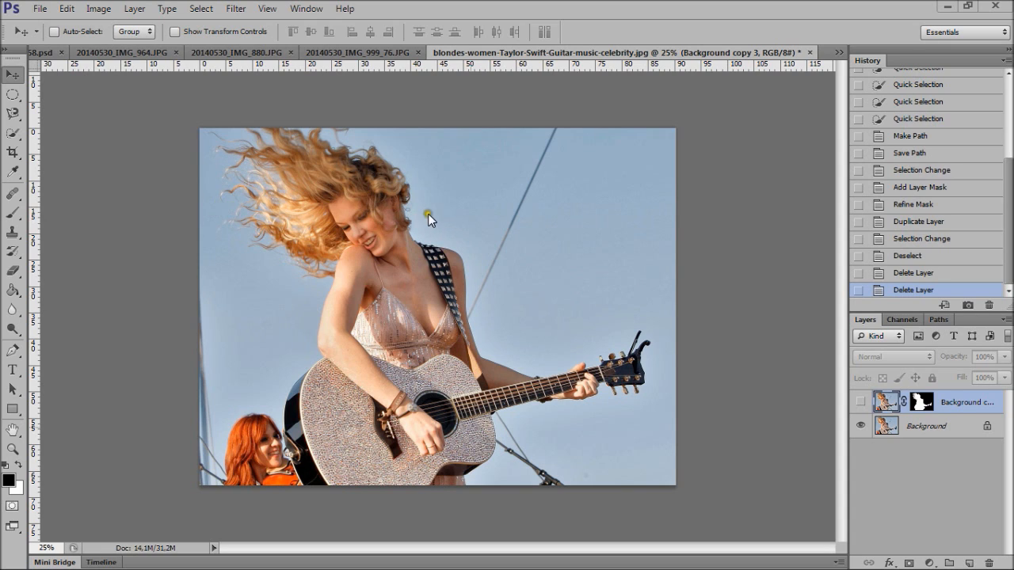
- Duplicate the Background layer within the same document, keeping the suggested name Background copy
{"action": "right_click", "coordinate": [925, 428]}
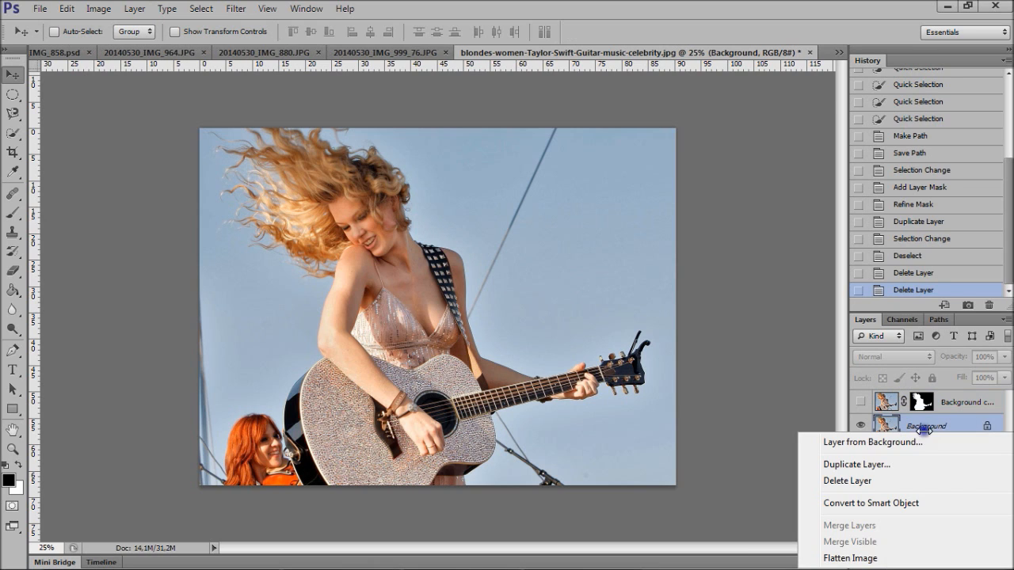
{"action": "left_click", "coordinate": [897, 464]}
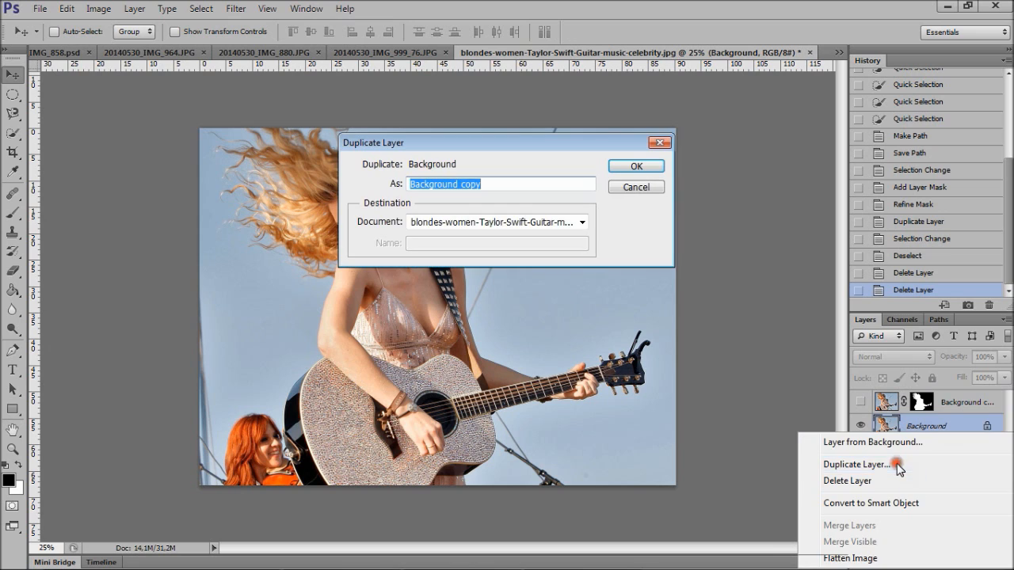
{"action": "left_click", "coordinate": [637, 167]}
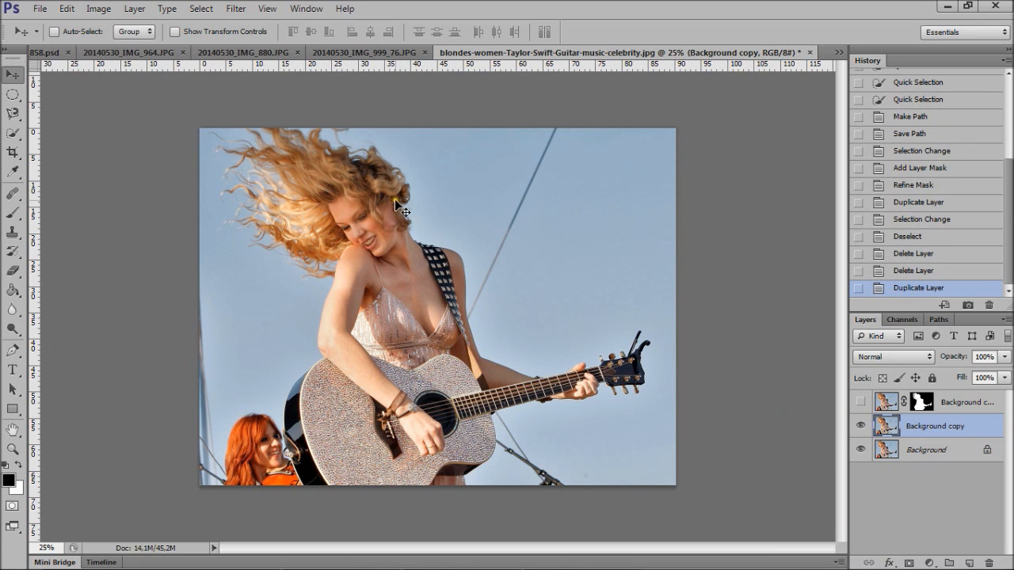
- Select the guitar and the guitarist's body, arms and lower face with the Quick Selection tool in add mode
{"action": "left_click", "coordinate": [11, 140]}
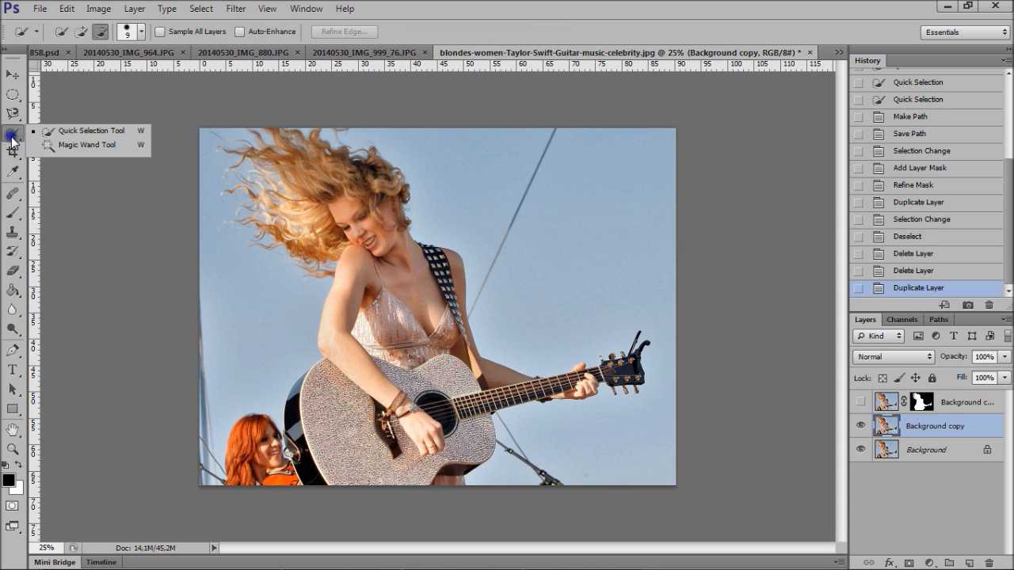
{"action": "left_click", "coordinate": [76, 130]}
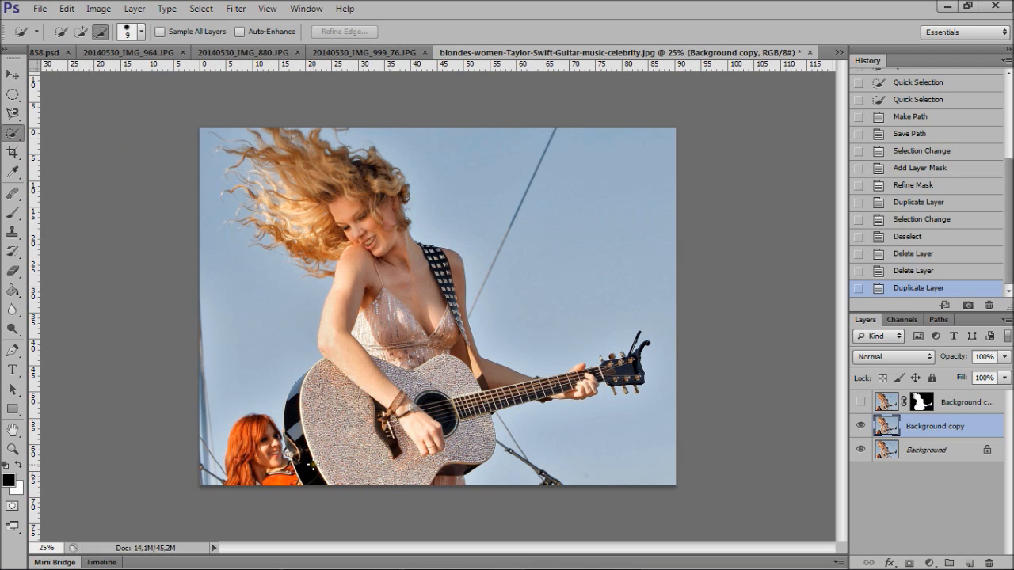
{"action": "left_click_drag", "start_coordinate": [312, 431], "coordinate": [315, 479]}
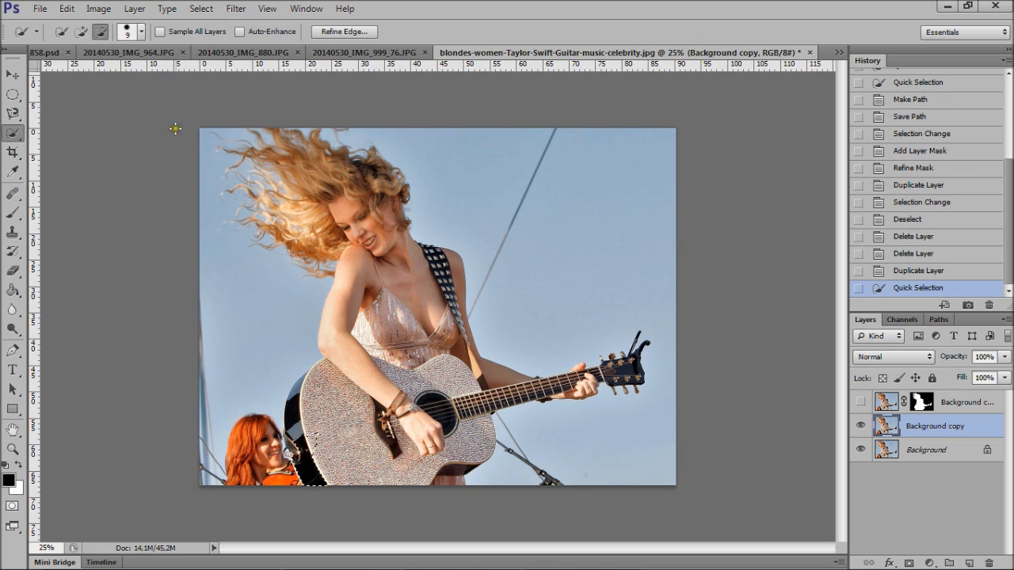
{"action": "left_click", "coordinate": [81, 31]}
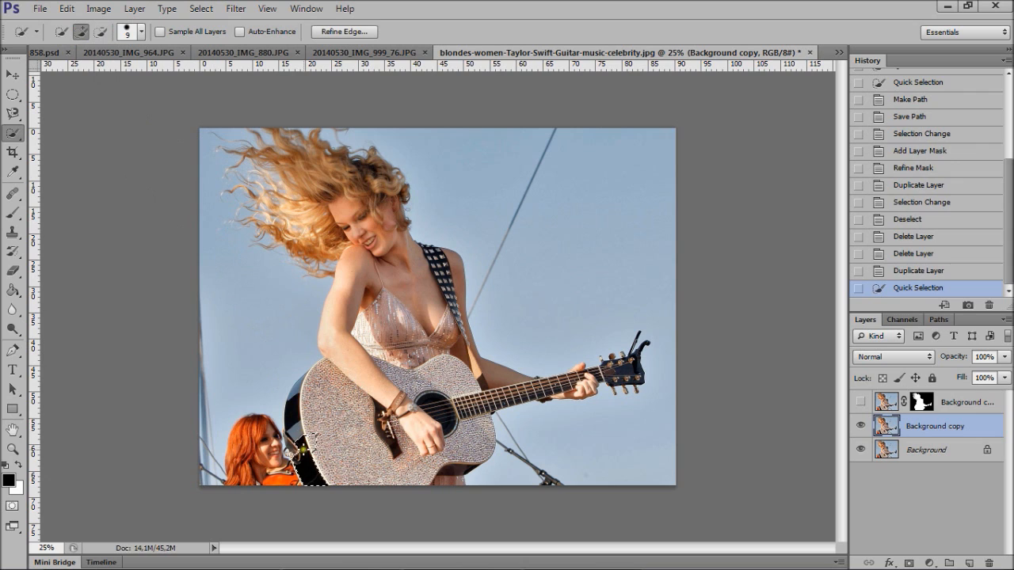
{"action": "mouse_move", "coordinate": [307, 456]}
{"action": "left_mouse_down"}
{"action": "mouse_move", "coordinate": [292, 427]}
{"action": "mouse_move", "coordinate": [292, 411]}
{"action": "mouse_move", "coordinate": [297, 391]}
{"action": "mouse_move", "coordinate": [330, 377]}
{"action": "mouse_move", "coordinate": [388, 395]}
{"action": "mouse_move", "coordinate": [463, 392]}
{"action": "mouse_move", "coordinate": [422, 448]}
{"action": "mouse_move", "coordinate": [372, 454]}
{"action": "mouse_move", "coordinate": [441, 459]}
{"action": "mouse_move", "coordinate": [455, 480]}
{"action": "mouse_move", "coordinate": [479, 406]}
{"action": "mouse_move", "coordinate": [635, 370]}
{"action": "mouse_move", "coordinate": [580, 378]}
{"action": "mouse_move", "coordinate": [579, 367]}
{"action": "mouse_move", "coordinate": [574, 386]}
{"action": "mouse_move", "coordinate": [547, 387]}
{"action": "mouse_move", "coordinate": [485, 372]}
{"action": "mouse_move", "coordinate": [457, 358]}
{"action": "mouse_move", "coordinate": [427, 304]}
{"action": "mouse_move", "coordinate": [422, 263]}
{"action": "mouse_move", "coordinate": [362, 253]}
{"action": "mouse_move", "coordinate": [380, 271]}
{"action": "left_mouse_up"}
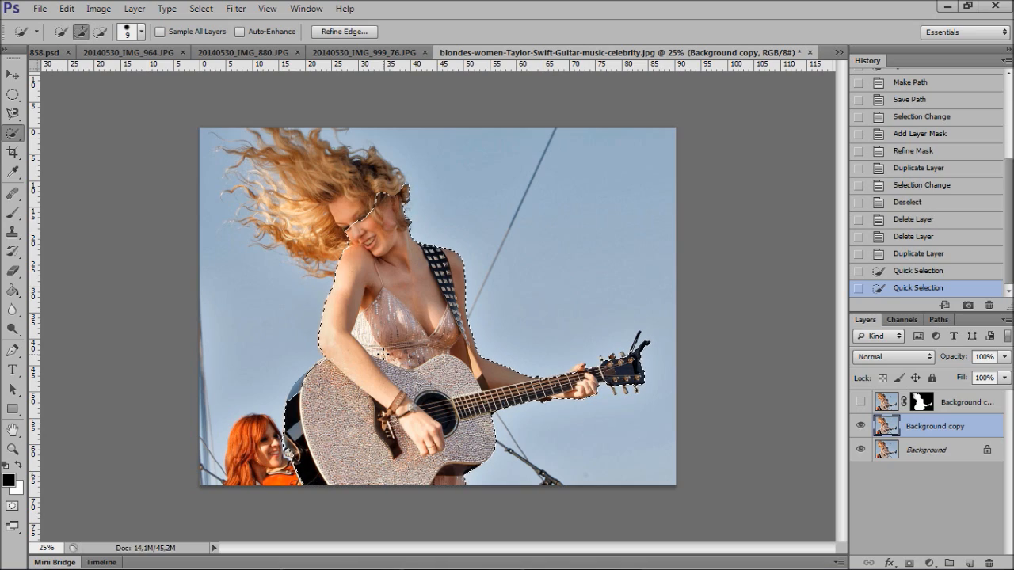
- Extend the selection over the guitarist's upper face and the main mass of her hair
{"action": "key", "text": "ctrl+plus"}
{"action": "key", "text": "ctrl+plus"}
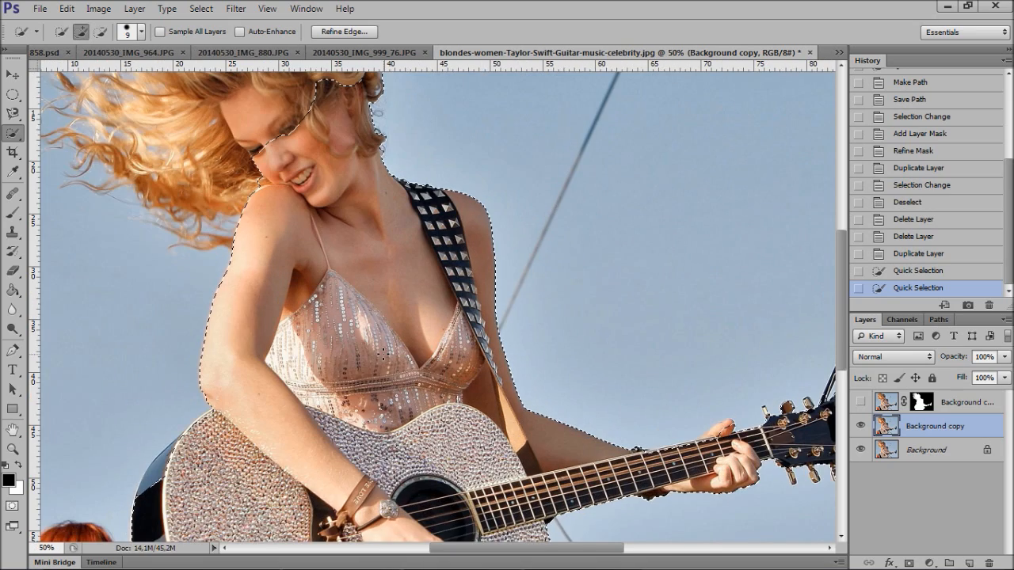
{"action": "key", "text": "ctrl+plus"}
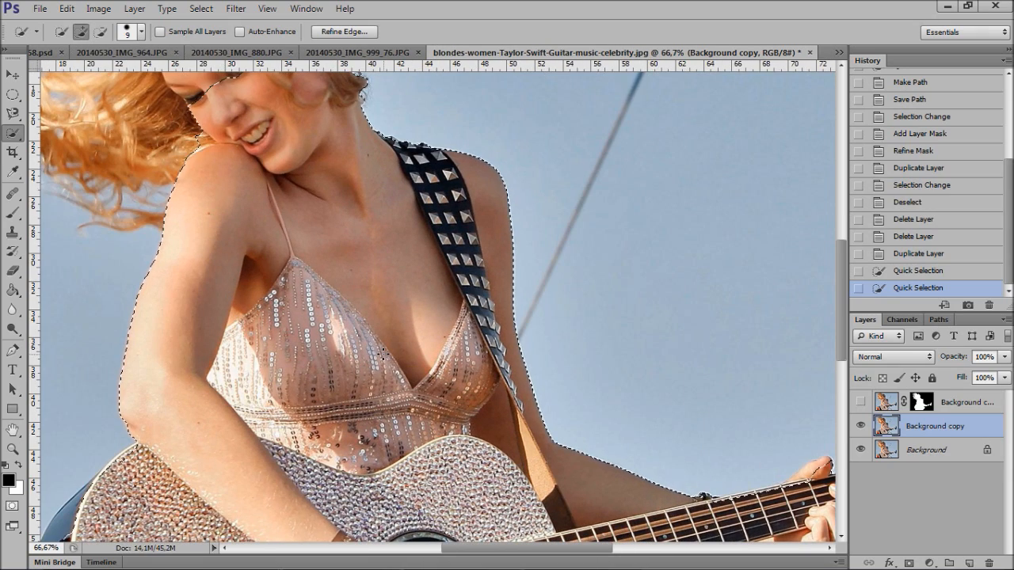
{"action": "left_click_drag", "start_coordinate": [838, 308], "coordinate": [833, 212]}
{"action": "left_click_drag", "start_coordinate": [587, 553], "coordinate": [529, 552]}
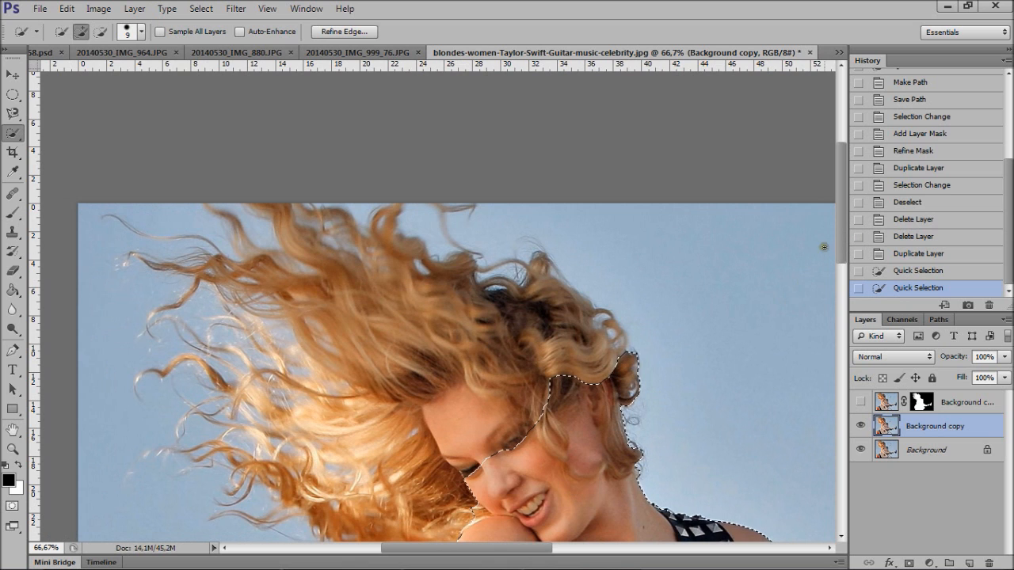
{"action": "left_click_drag", "start_coordinate": [840, 235], "coordinate": [840, 267]}
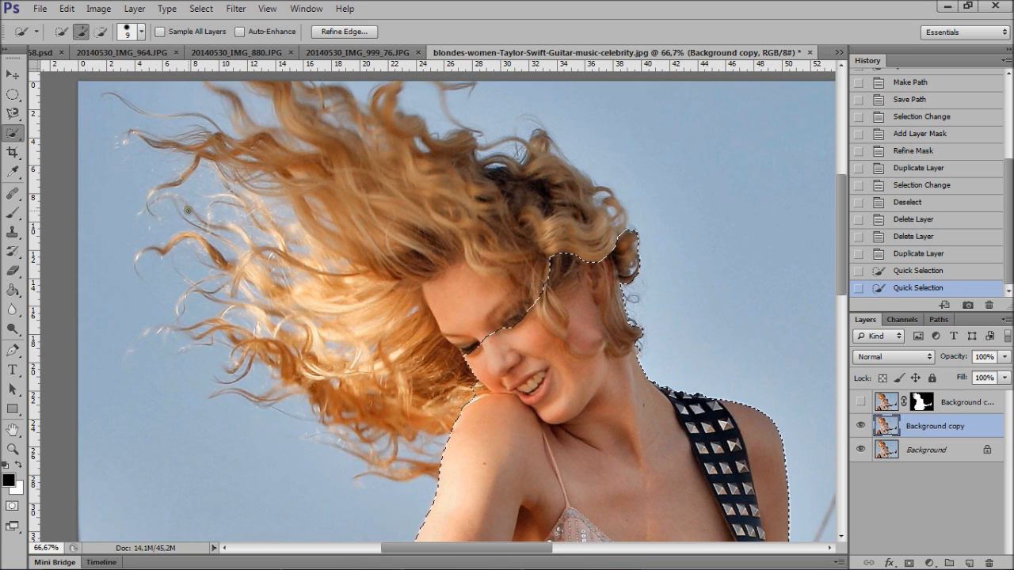
{"action": "mouse_move", "coordinate": [557, 276]}
{"action": "left_mouse_down"}
{"action": "mouse_move", "coordinate": [550, 186]}
{"action": "mouse_move", "coordinate": [473, 189]}
{"action": "mouse_move", "coordinate": [405, 173]}
{"action": "mouse_move", "coordinate": [353, 195]}
{"action": "mouse_move", "coordinate": [366, 254]}
{"action": "mouse_move", "coordinate": [394, 301]}
{"action": "mouse_move", "coordinate": [389, 339]}
{"action": "mouse_move", "coordinate": [431, 383]}
{"action": "left_mouse_up"}
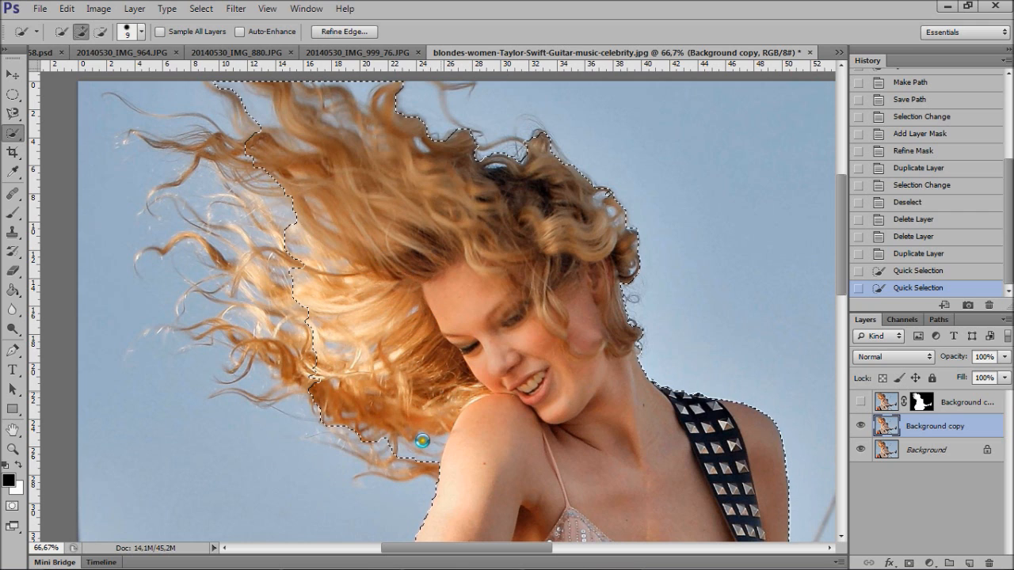
{"action": "left_click_drag", "start_coordinate": [290, 119], "coordinate": [275, 126]}
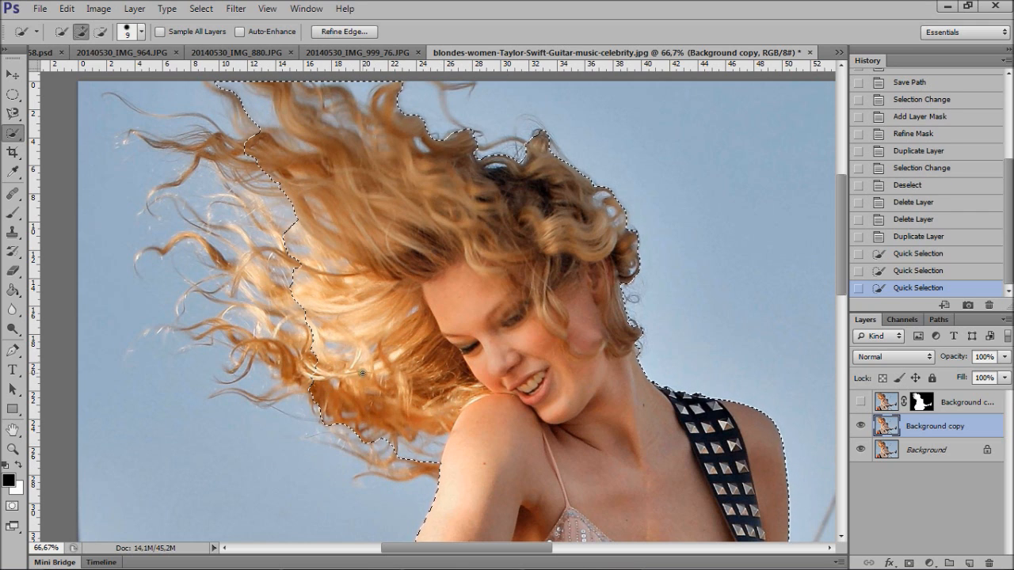
- Subtract the sky gaps and loose lower strands of hair between the windblown locks and the shoulder from the selection
{"action": "left_click", "coordinate": [101, 32]}
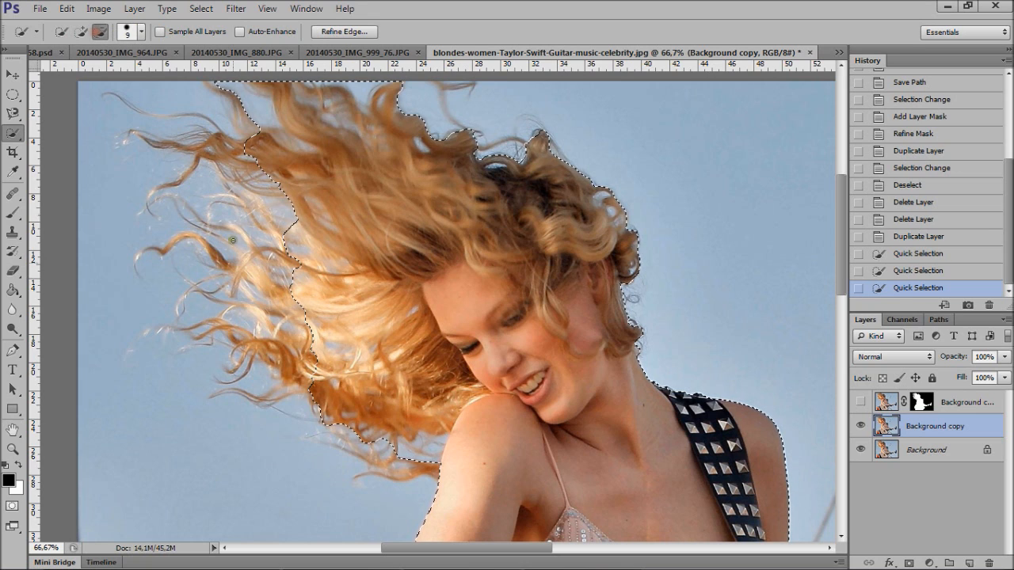
{"action": "mouse_move", "coordinate": [310, 263]}
{"action": "left_mouse_down"}
{"action": "mouse_move", "coordinate": [349, 277]}
{"action": "mouse_move", "coordinate": [334, 267]}
{"action": "left_mouse_up"}
{"action": "left_click_drag", "start_coordinate": [308, 337], "coordinate": [369, 350]}
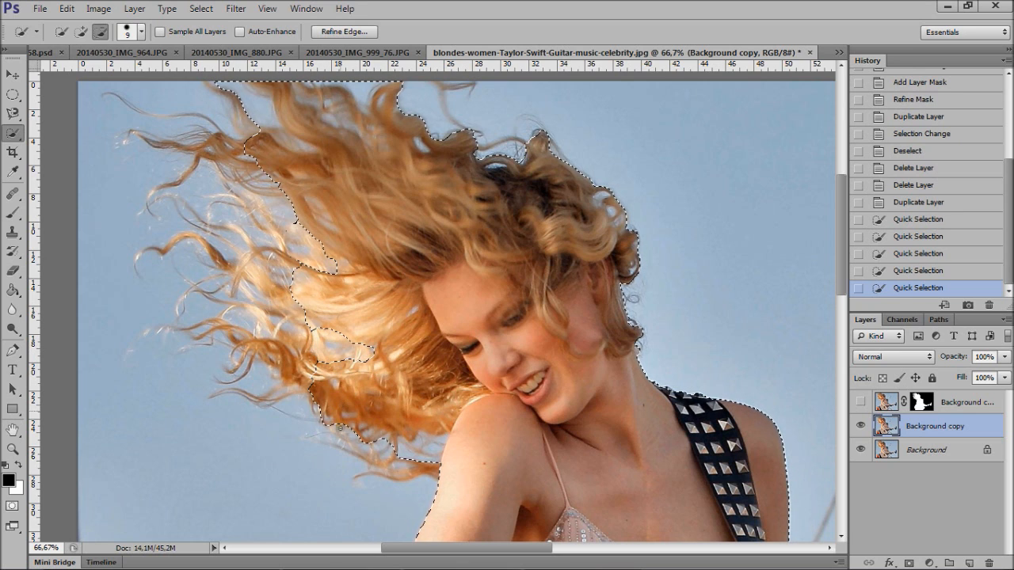
{"action": "mouse_move", "coordinate": [371, 439]}
{"action": "left_mouse_down"}
{"action": "mouse_move", "coordinate": [428, 453]}
{"action": "mouse_move", "coordinate": [459, 446]}
{"action": "mouse_move", "coordinate": [453, 440]}
{"action": "left_mouse_up"}
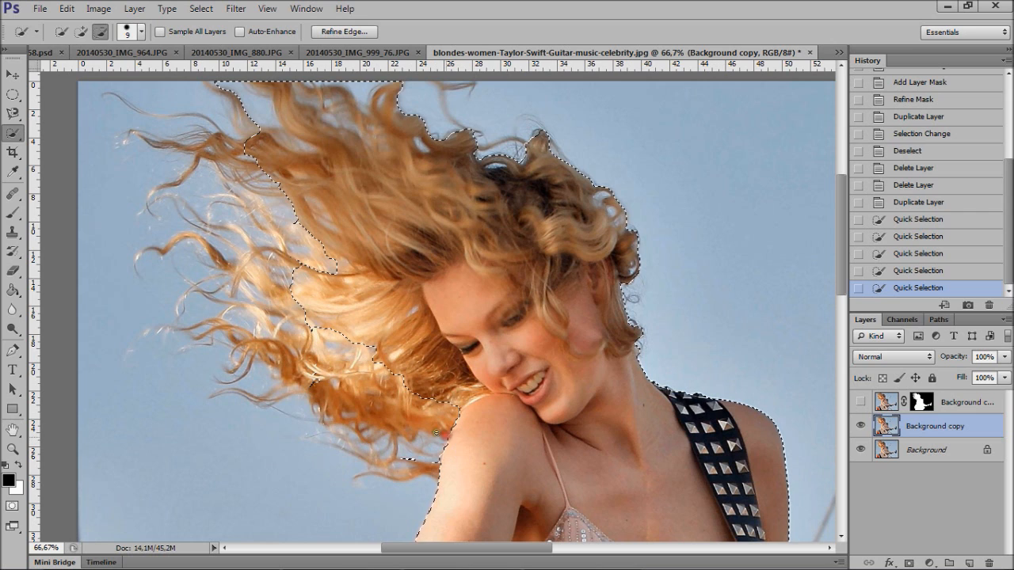
{"action": "left_click_drag", "start_coordinate": [405, 407], "coordinate": [402, 402]}
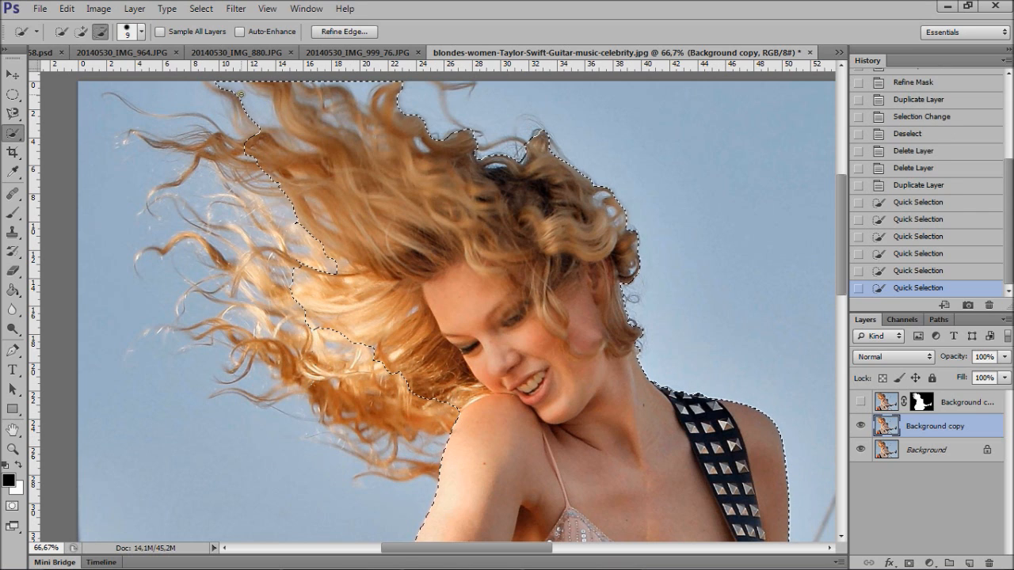
- Subtract the sky patches along the upper edge of the hair and around the curls behind the head from the selection
{"action": "left_click_drag", "start_coordinate": [234, 93], "coordinate": [245, 98]}
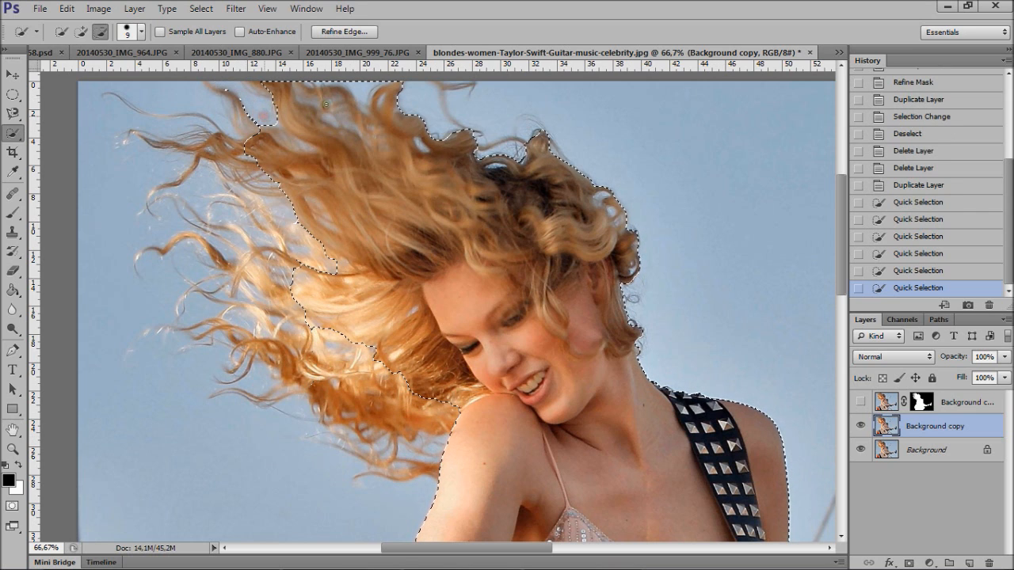
{"action": "left_click_drag", "start_coordinate": [250, 105], "coordinate": [258, 103]}
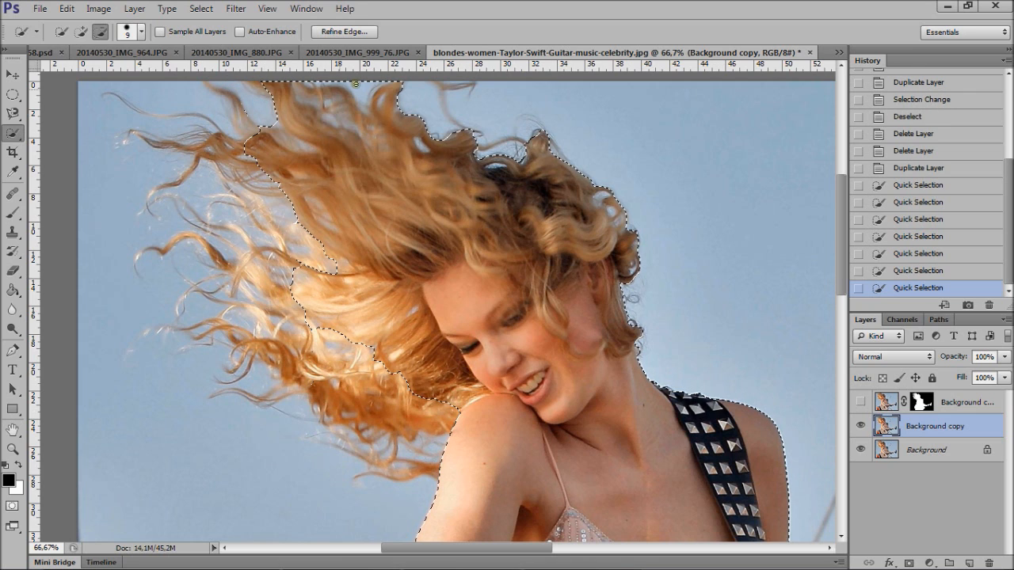
{"action": "left_click_drag", "start_coordinate": [369, 79], "coordinate": [373, 106]}
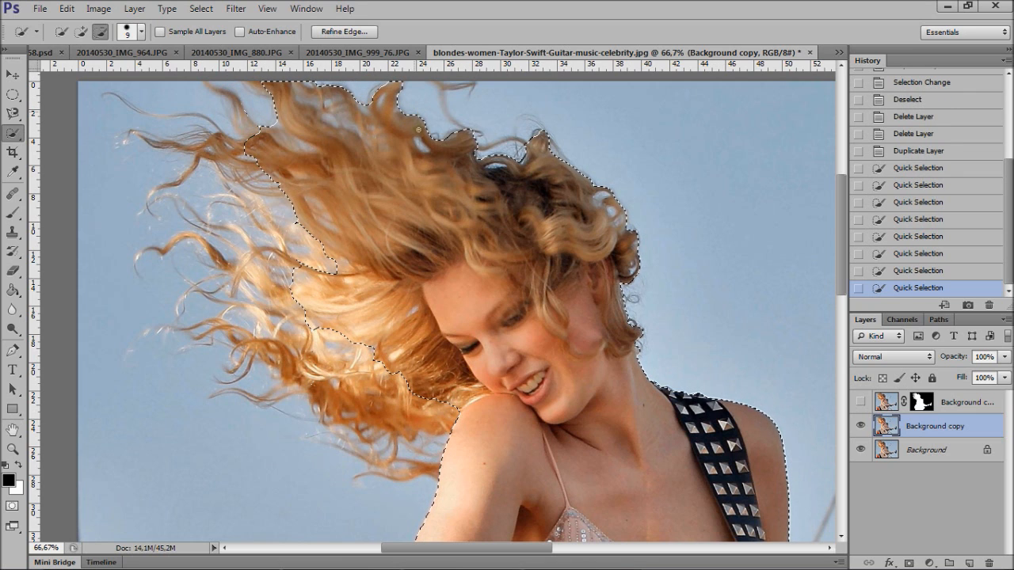
{"action": "left_click_drag", "start_coordinate": [418, 142], "coordinate": [422, 147]}
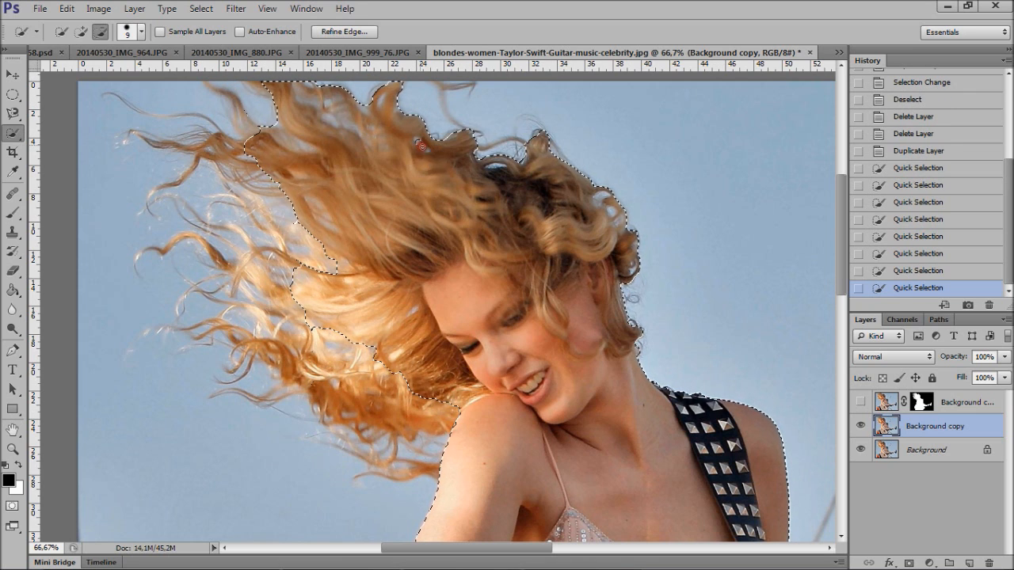
{"action": "left_click_drag", "start_coordinate": [507, 168], "coordinate": [527, 175]}
{"action": "left_click_drag", "start_coordinate": [606, 193], "coordinate": [632, 272]}
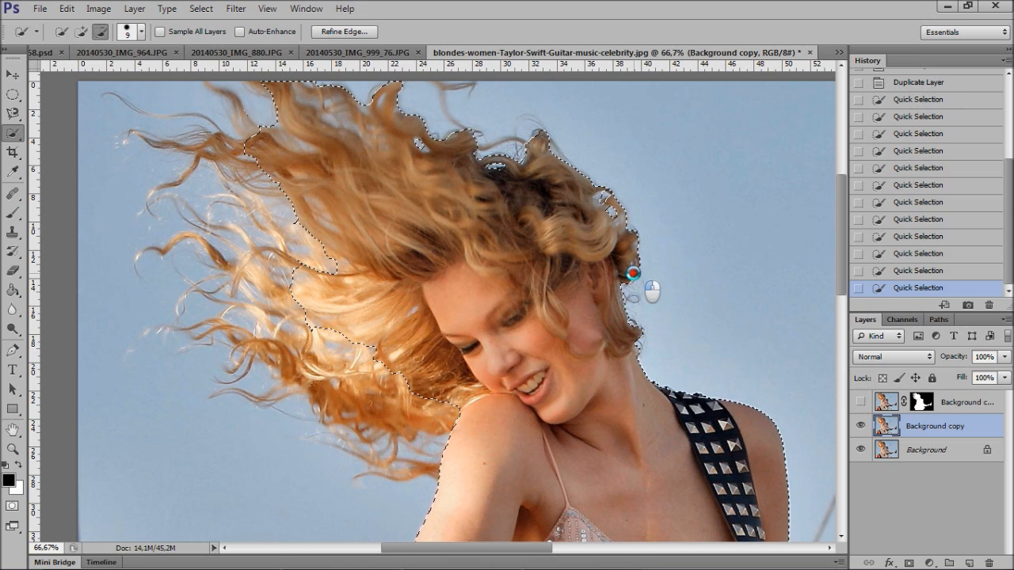
- Trim the selection further around the upper windblown locks and the lower hair edge beside the face
{"action": "left_click", "coordinate": [321, 294]}
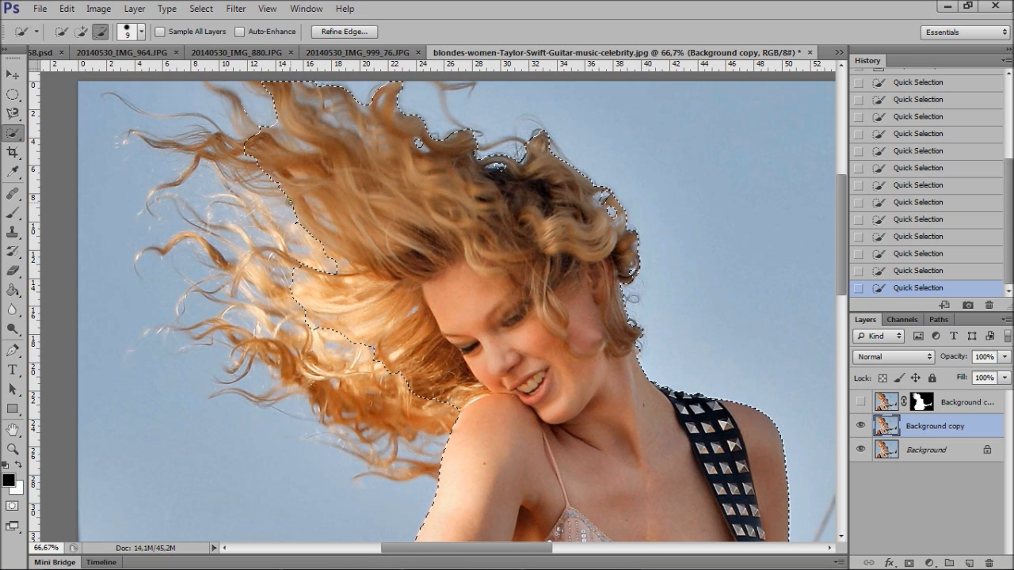
{"action": "left_click_drag", "start_coordinate": [301, 208], "coordinate": [324, 214]}
{"action": "mouse_move", "coordinate": [309, 88]}
{"action": "left_mouse_down"}
{"action": "mouse_move", "coordinate": [335, 125]}
{"action": "mouse_move", "coordinate": [350, 125]}
{"action": "left_mouse_up"}
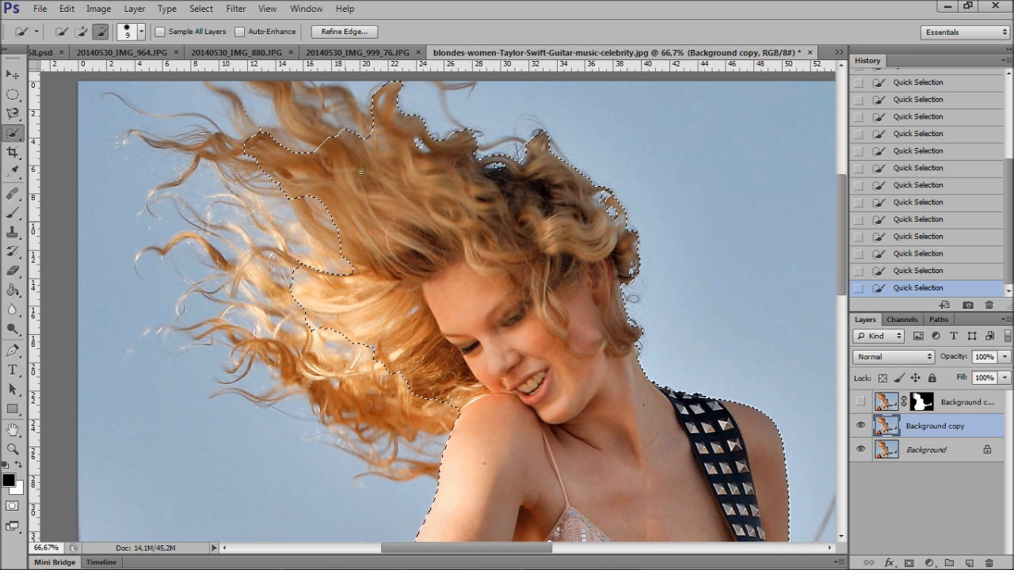
{"action": "left_click", "coordinate": [422, 148]}
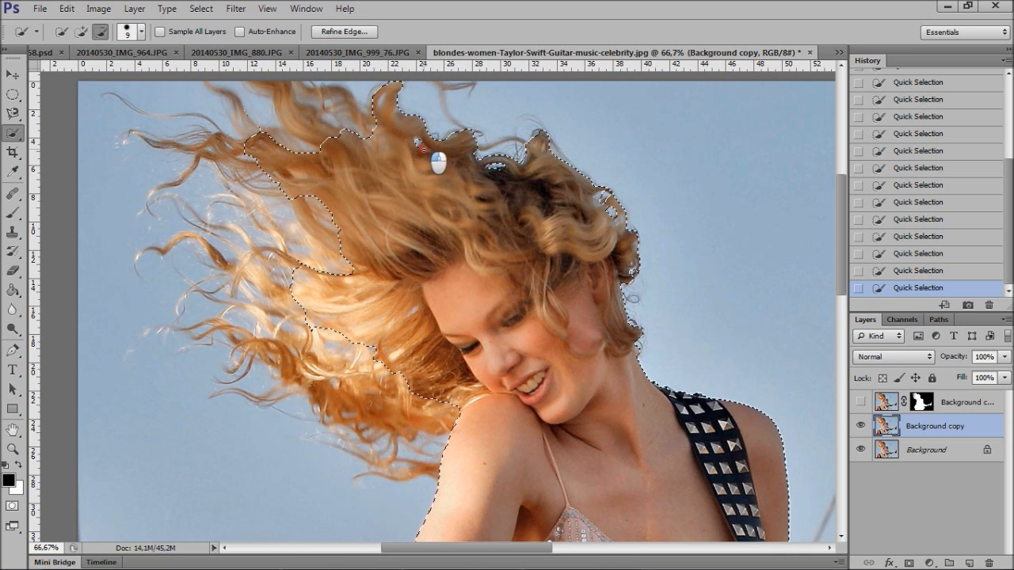
{"action": "left_click", "coordinate": [492, 166]}
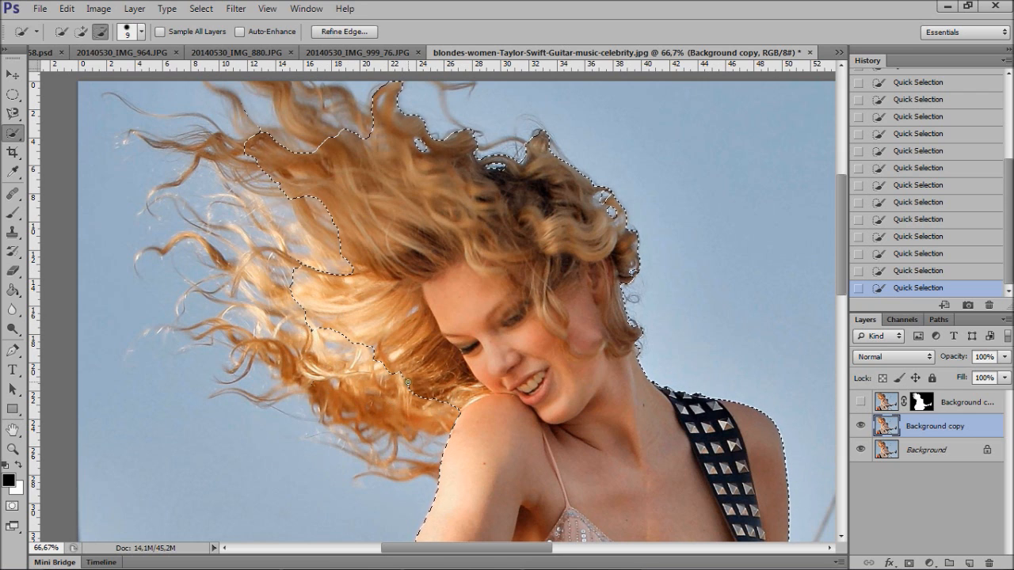
{"action": "left_click_drag", "start_coordinate": [408, 377], "coordinate": [400, 401]}
{"action": "left_click_drag", "start_coordinate": [411, 381], "coordinate": [410, 393]}
- Add a layer mask to Background copy from the selection and open Refine Mask for it
{"action": "left_click", "coordinate": [910, 564]}
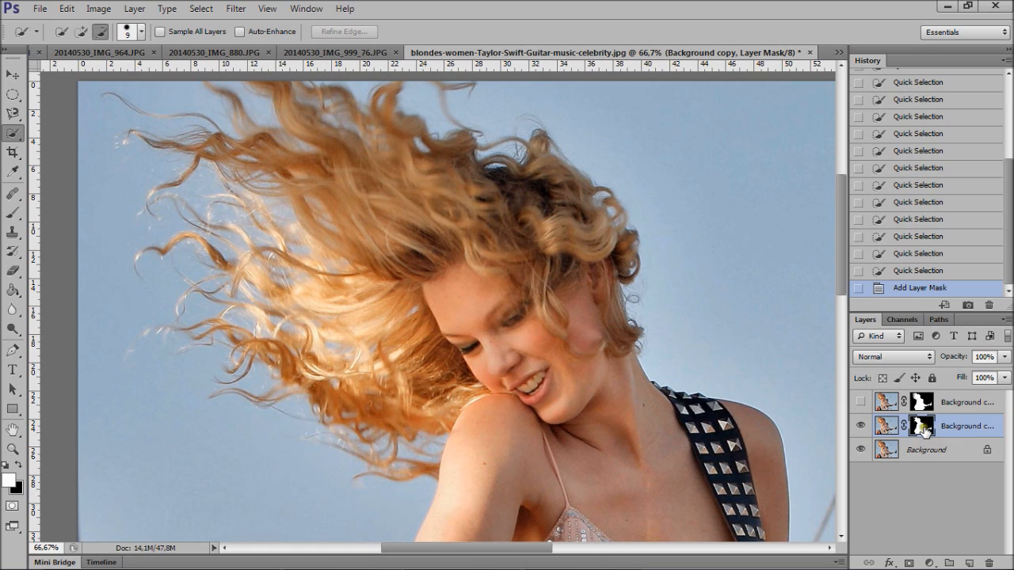
{"action": "right_click", "coordinate": [923, 428]}
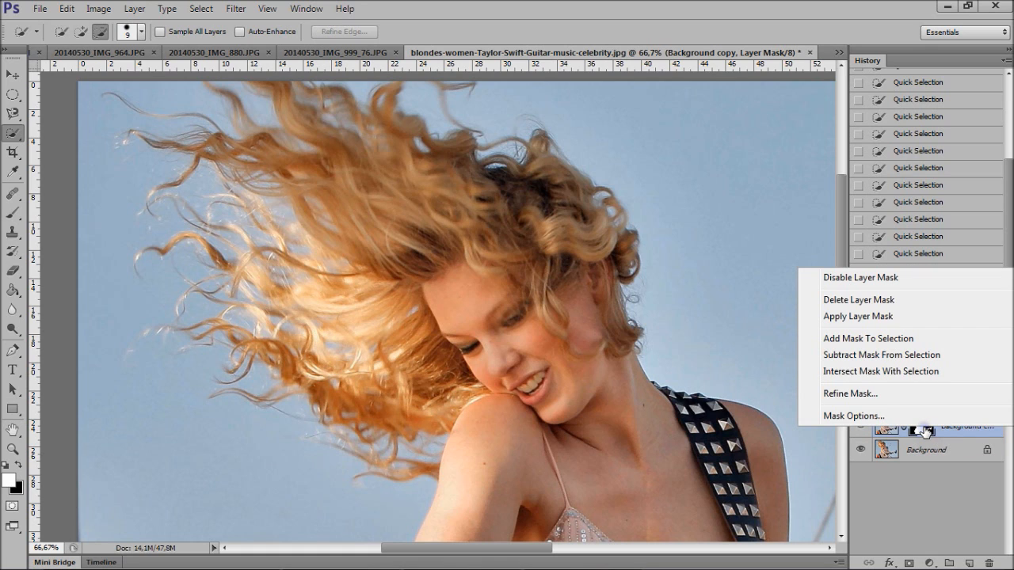
{"action": "left_click", "coordinate": [860, 397]}
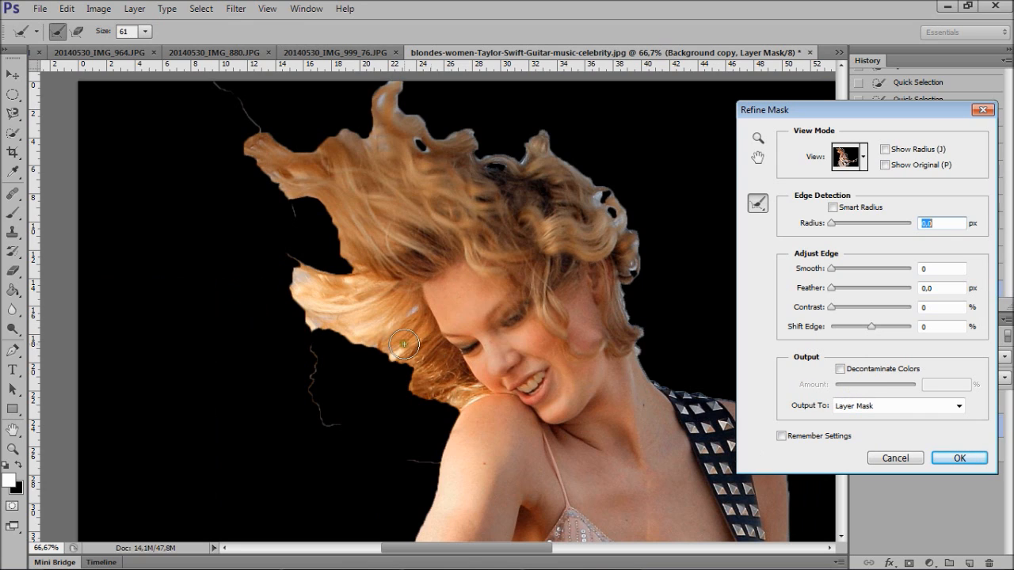
- Enable Smart Radius with a 3.8 px radius and Decontaminate Colors with an amount of 74%
{"action": "left_click", "coordinate": [833, 209]}
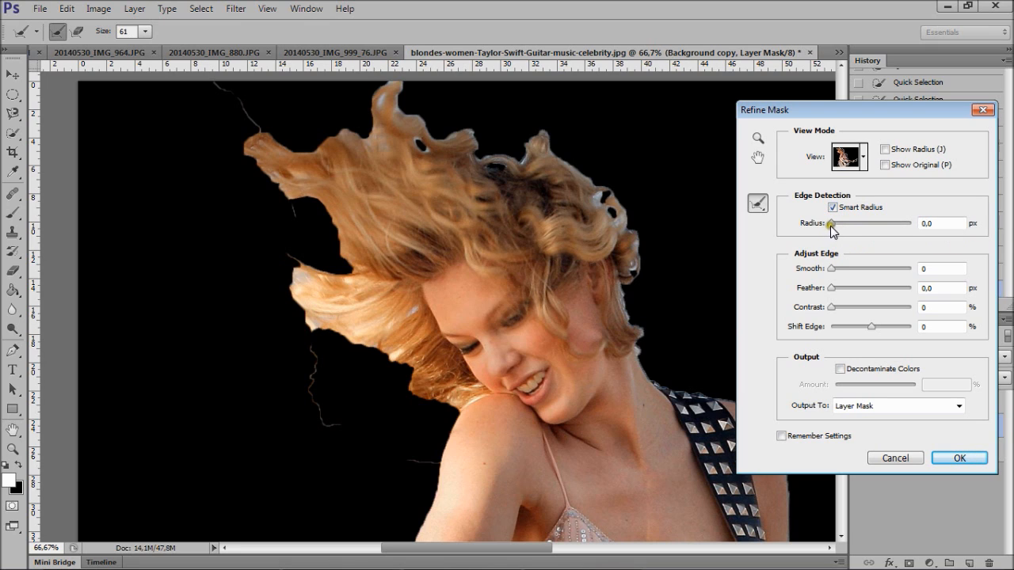
{"action": "left_click_drag", "start_coordinate": [831, 224], "coordinate": [848, 225]}
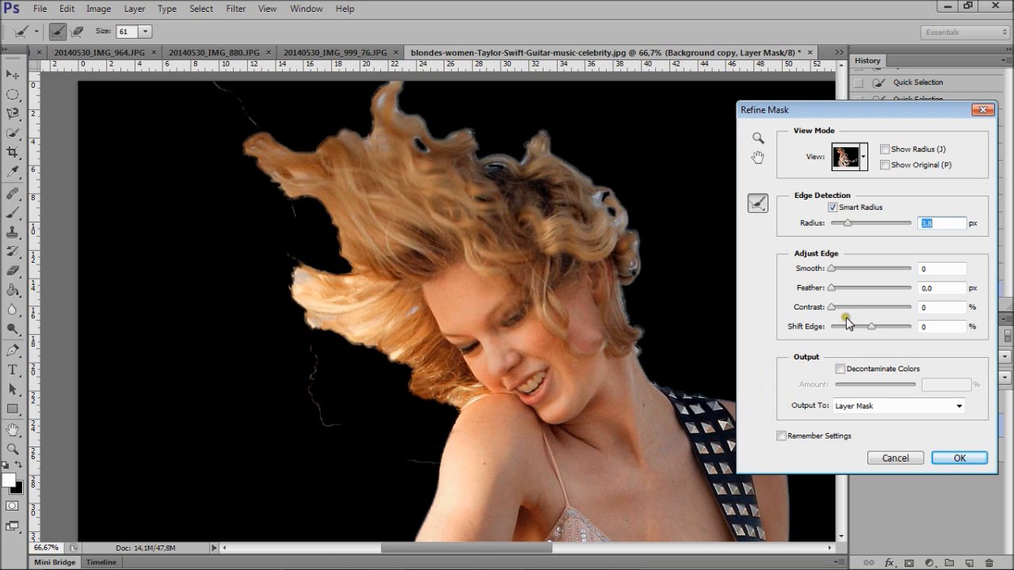
{"action": "left_click", "coordinate": [840, 369]}
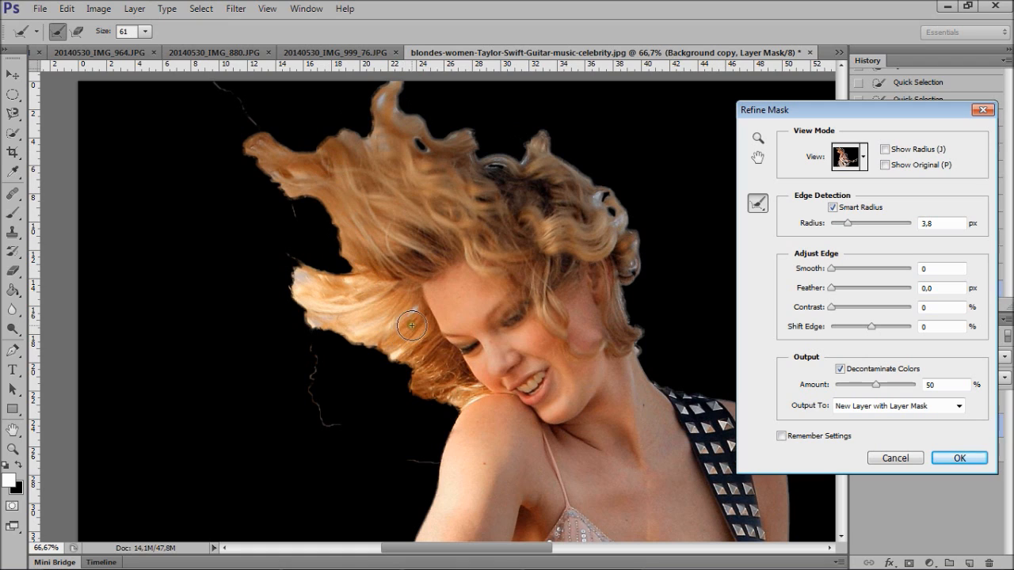
{"action": "left_click_drag", "start_coordinate": [872, 390], "coordinate": [895, 388]}
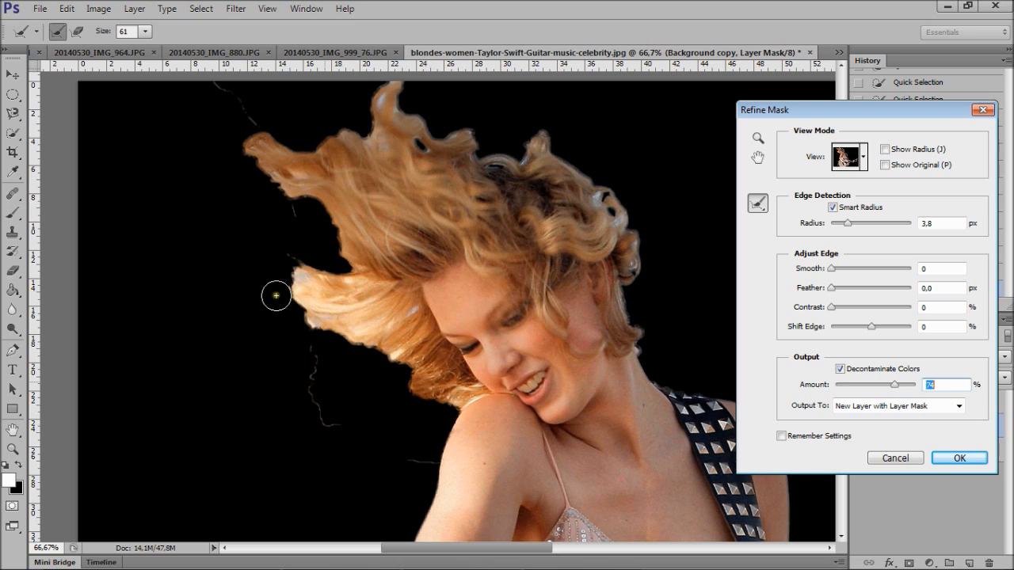
- Switch the mask preview to the Overlay view mode
{"action": "left_click", "coordinate": [863, 157]}
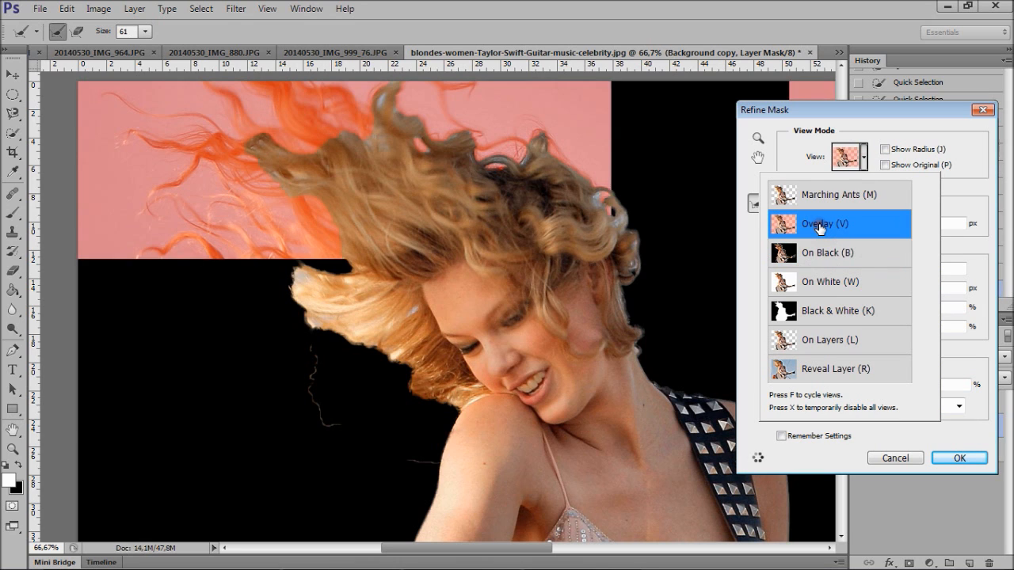
{"action": "left_click", "coordinate": [819, 223]}
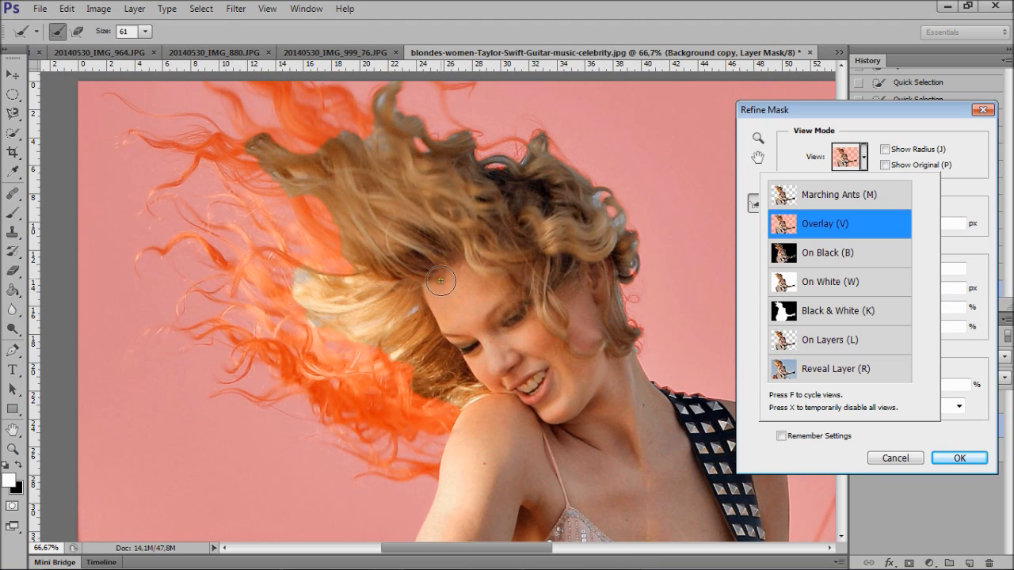
- Paint with the Refine Radius Tool along the windblown hair, the curls around the head and the neck edge to recover the loose strands
{"action": "left_click", "coordinate": [790, 162]}
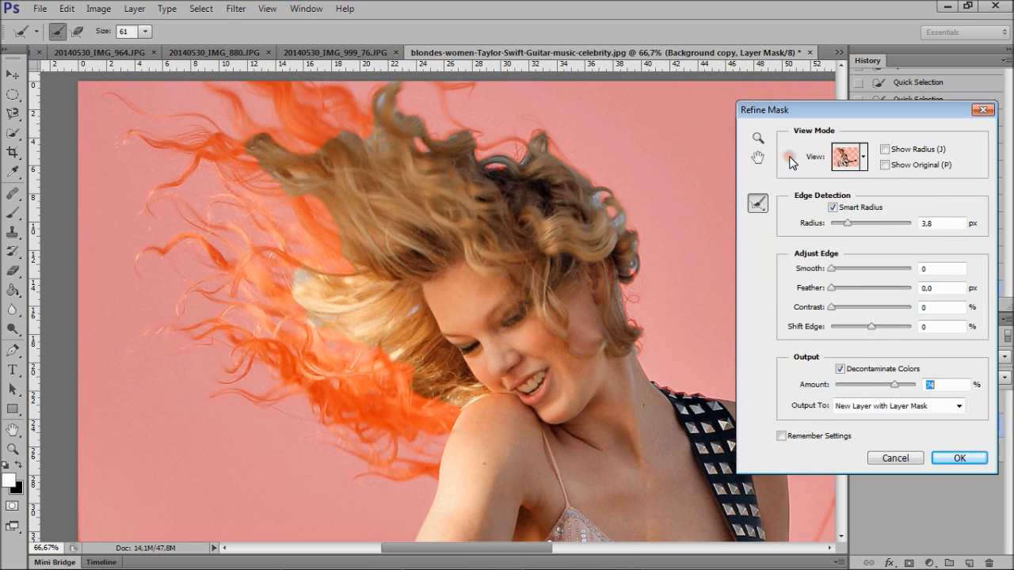
{"action": "left_click", "coordinate": [758, 206]}
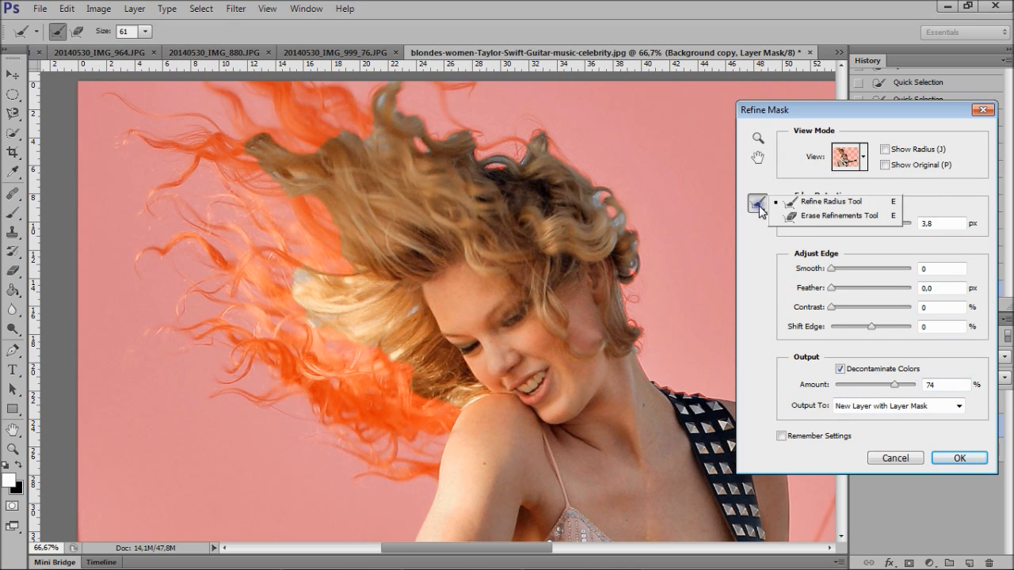
{"action": "left_click", "coordinate": [806, 205]}
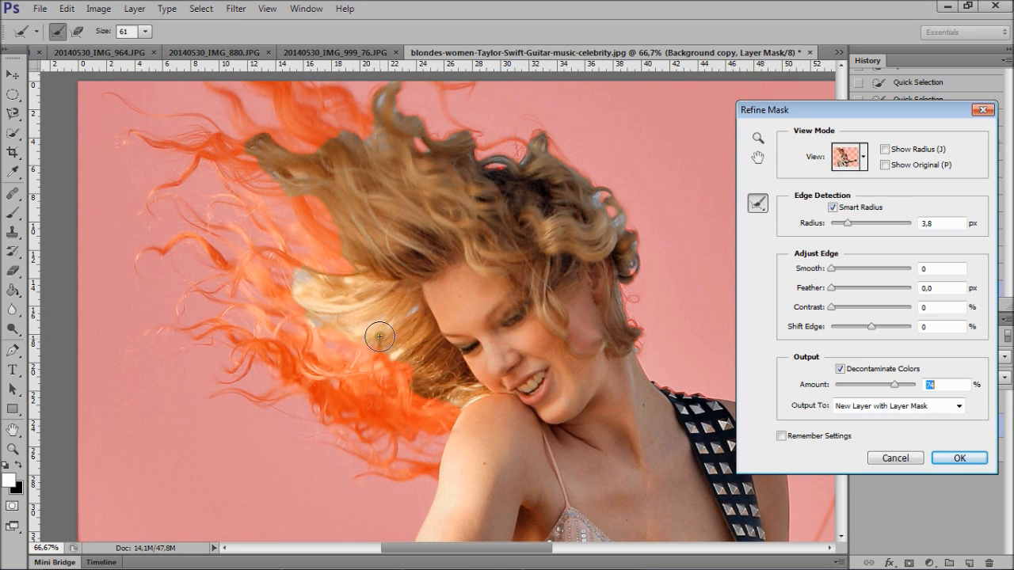
{"action": "mouse_move", "coordinate": [419, 365]}
{"action": "left_mouse_down"}
{"action": "mouse_move", "coordinate": [349, 389]}
{"action": "mouse_move", "coordinate": [255, 344]}
{"action": "mouse_move", "coordinate": [209, 330]}
{"action": "mouse_move", "coordinate": [168, 334]}
{"action": "mouse_move", "coordinate": [256, 338]}
{"action": "mouse_move", "coordinate": [295, 377]}
{"action": "mouse_move", "coordinate": [235, 385]}
{"action": "mouse_move", "coordinate": [315, 399]}
{"action": "mouse_move", "coordinate": [280, 362]}
{"action": "mouse_move", "coordinate": [246, 360]}
{"action": "mouse_move", "coordinate": [278, 362]}
{"action": "mouse_move", "coordinate": [332, 382]}
{"action": "mouse_move", "coordinate": [339, 408]}
{"action": "mouse_move", "coordinate": [423, 443]}
{"action": "mouse_move", "coordinate": [453, 424]}
{"action": "mouse_move", "coordinate": [358, 407]}
{"action": "mouse_move", "coordinate": [450, 403]}
{"action": "mouse_move", "coordinate": [450, 456]}
{"action": "mouse_move", "coordinate": [420, 466]}
{"action": "mouse_move", "coordinate": [334, 414]}
{"action": "mouse_move", "coordinate": [408, 390]}
{"action": "mouse_move", "coordinate": [334, 355]}
{"action": "mouse_move", "coordinate": [274, 293]}
{"action": "mouse_move", "coordinate": [197, 255]}
{"action": "mouse_move", "coordinate": [152, 253]}
{"action": "mouse_move", "coordinate": [194, 243]}
{"action": "mouse_move", "coordinate": [333, 348]}
{"action": "mouse_move", "coordinate": [207, 295]}
{"action": "mouse_move", "coordinate": [333, 316]}
{"action": "mouse_move", "coordinate": [354, 255]}
{"action": "mouse_move", "coordinate": [286, 171]}
{"action": "mouse_move", "coordinate": [133, 137]}
{"action": "mouse_move", "coordinate": [223, 137]}
{"action": "mouse_move", "coordinate": [171, 164]}
{"action": "mouse_move", "coordinate": [153, 192]}
{"action": "mouse_move", "coordinate": [245, 168]}
{"action": "mouse_move", "coordinate": [284, 211]}
{"action": "mouse_move", "coordinate": [305, 254]}
{"action": "mouse_move", "coordinate": [213, 204]}
{"action": "mouse_move", "coordinate": [315, 184]}
{"action": "mouse_move", "coordinate": [225, 91]}
{"action": "mouse_move", "coordinate": [300, 175]}
{"action": "mouse_move", "coordinate": [345, 171]}
{"action": "mouse_move", "coordinate": [343, 154]}
{"action": "mouse_move", "coordinate": [249, 87]}
{"action": "mouse_move", "coordinate": [345, 123]}
{"action": "mouse_move", "coordinate": [343, 90]}
{"action": "mouse_move", "coordinate": [302, 85]}
{"action": "mouse_move", "coordinate": [323, 104]}
{"action": "mouse_move", "coordinate": [351, 163]}
{"action": "mouse_move", "coordinate": [346, 132]}
{"action": "mouse_move", "coordinate": [445, 147]}
{"action": "mouse_move", "coordinate": [406, 81]}
{"action": "mouse_move", "coordinate": [396, 128]}
{"action": "mouse_move", "coordinate": [471, 117]}
{"action": "mouse_move", "coordinate": [453, 90]}
{"action": "mouse_move", "coordinate": [455, 117]}
{"action": "mouse_move", "coordinate": [584, 185]}
{"action": "mouse_move", "coordinate": [632, 233]}
{"action": "mouse_move", "coordinate": [630, 313]}
{"action": "mouse_move", "coordinate": [644, 363]}
{"action": "mouse_move", "coordinate": [693, 404]}
{"action": "left_mouse_up"}
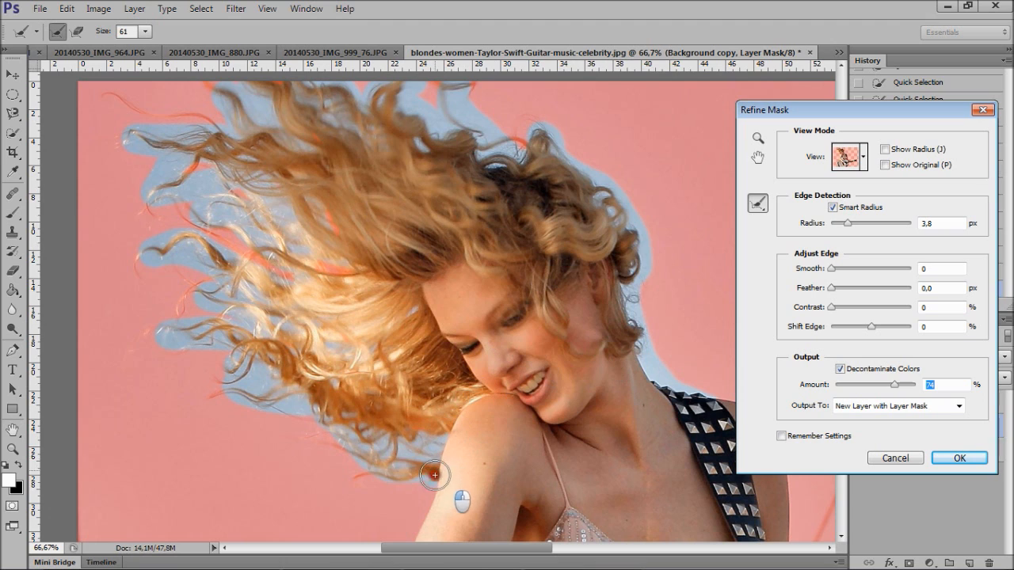
{"action": "mouse_move", "coordinate": [385, 463]}
{"action": "left_mouse_down"}
{"action": "mouse_move", "coordinate": [353, 464]}
{"action": "mouse_move", "coordinate": [388, 466]}
{"action": "mouse_move", "coordinate": [334, 432]}
{"action": "mouse_move", "coordinate": [378, 441]}
{"action": "mouse_move", "coordinate": [278, 354]}
{"action": "mouse_move", "coordinate": [269, 390]}
{"action": "mouse_move", "coordinate": [212, 383]}
{"action": "mouse_move", "coordinate": [339, 412]}
{"action": "mouse_move", "coordinate": [253, 319]}
{"action": "mouse_move", "coordinate": [219, 309]}
{"action": "mouse_move", "coordinate": [249, 285]}
{"action": "mouse_move", "coordinate": [230, 263]}
{"action": "mouse_move", "coordinate": [197, 281]}
{"action": "mouse_move", "coordinate": [191, 312]}
{"action": "left_mouse_up"}
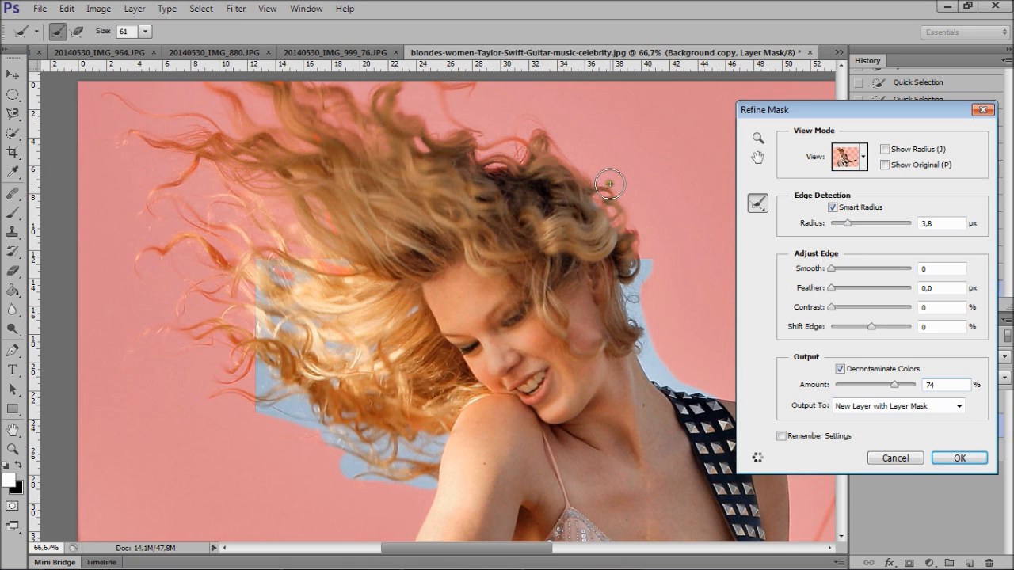
- Switch the mask preview to On Black and refine the missed strands in the windblown hair and the curls around the head
{"action": "left_click", "coordinate": [863, 156]}
{"action": "left_click", "coordinate": [830, 253]}
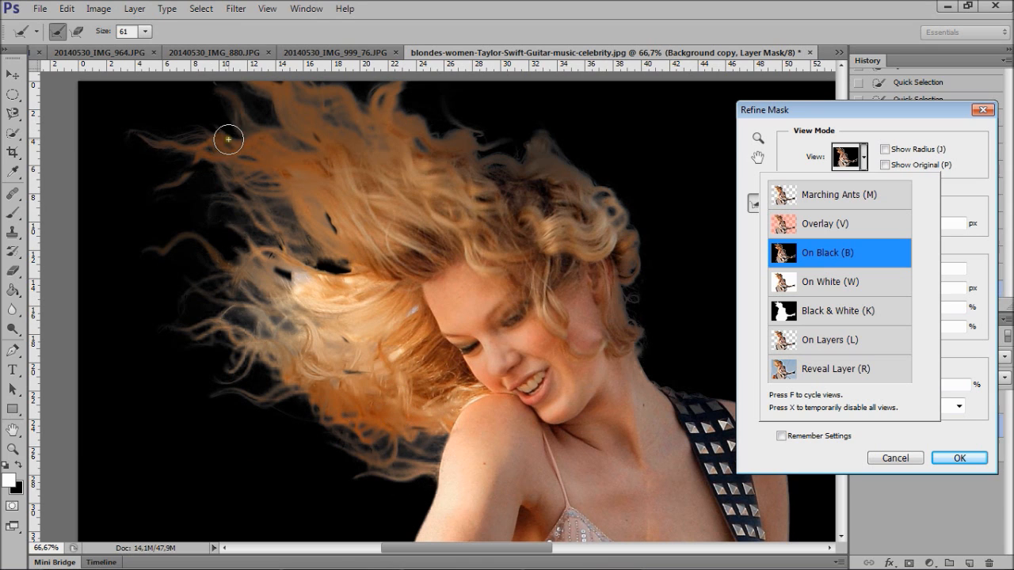
{"action": "mouse_move", "coordinate": [339, 273]}
{"action": "left_mouse_down"}
{"action": "mouse_move", "coordinate": [283, 238]}
{"action": "mouse_move", "coordinate": [261, 186]}
{"action": "mouse_move", "coordinate": [228, 161]}
{"action": "mouse_move", "coordinate": [161, 186]}
{"action": "left_mouse_up"}
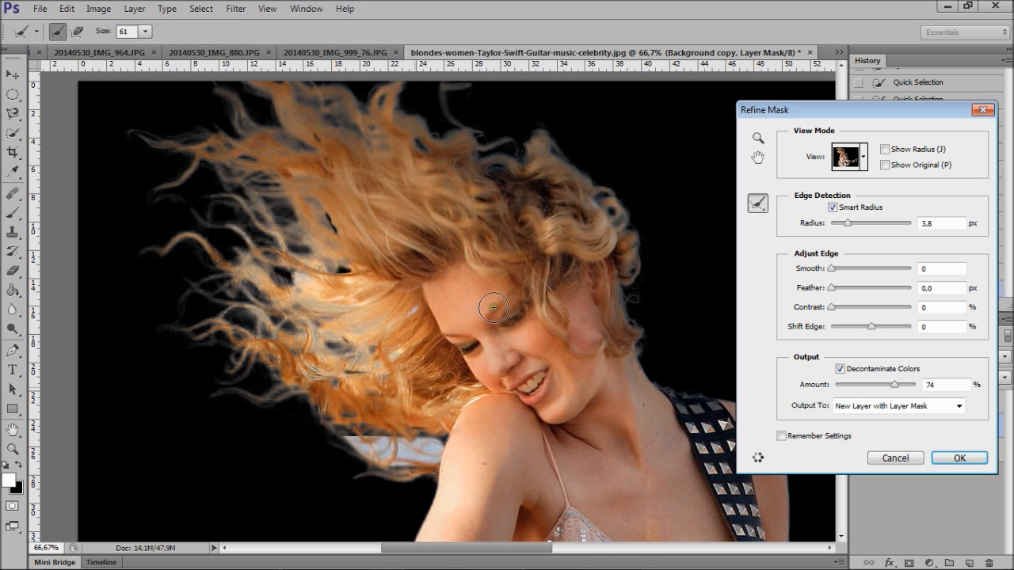
{"action": "mouse_move", "coordinate": [657, 339]}
{"action": "left_mouse_down"}
{"action": "mouse_move", "coordinate": [589, 175]}
{"action": "mouse_move", "coordinate": [525, 124]}
{"action": "mouse_move", "coordinate": [471, 137]}
{"action": "mouse_move", "coordinate": [519, 151]}
{"action": "mouse_move", "coordinate": [476, 145]}
{"action": "mouse_move", "coordinate": [448, 82]}
{"action": "left_mouse_up"}
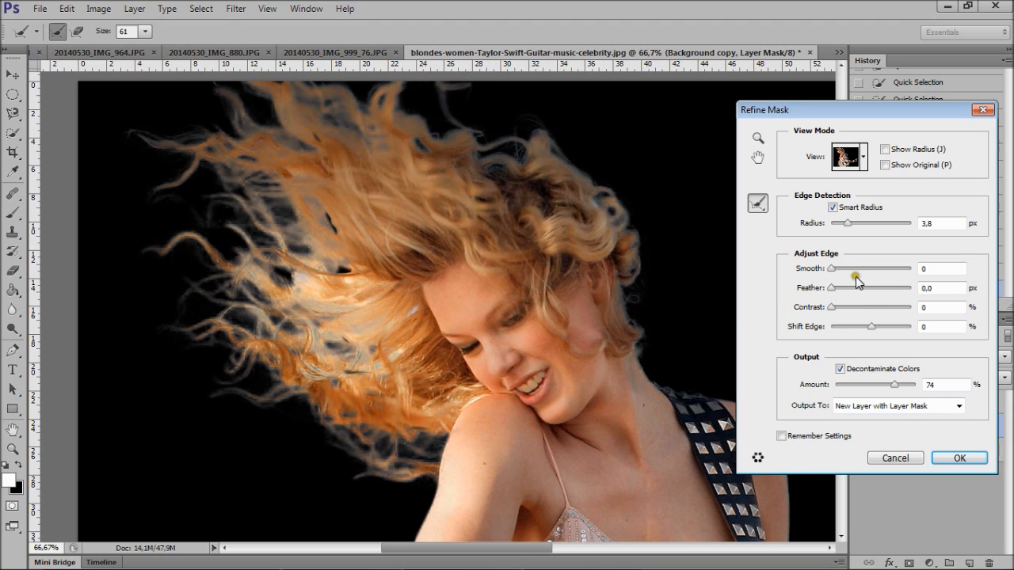
- Set the edge detection radius to 6.1 px, add a slight feather and output the refined mask to a new layer with layer mask
{"action": "left_click", "coordinate": [849, 226]}
{"action": "left_click_drag", "start_coordinate": [855, 223], "coordinate": [855, 224]}
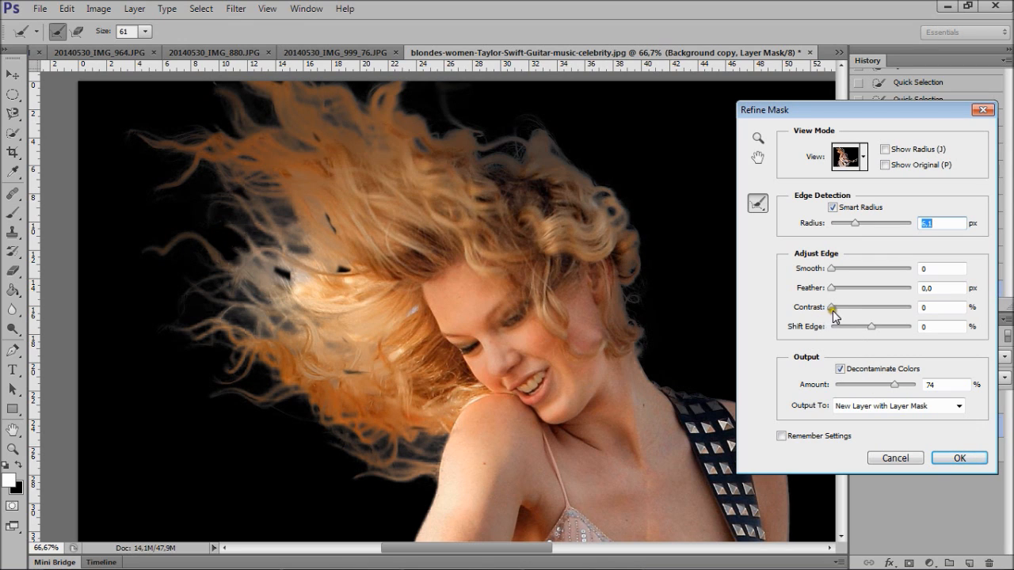
{"action": "left_click_drag", "start_coordinate": [833, 290], "coordinate": [837, 292]}
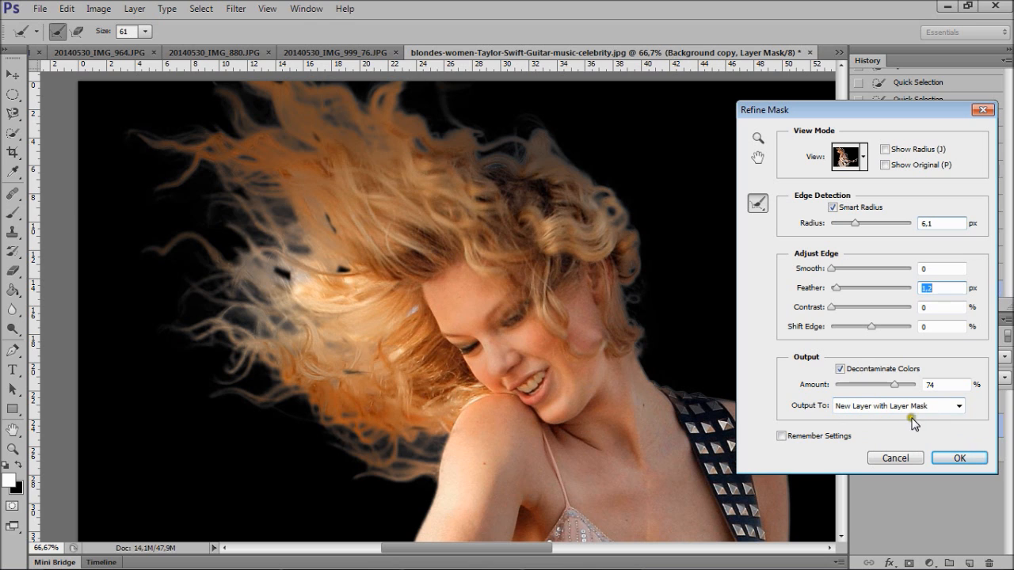
{"action": "left_click", "coordinate": [965, 460]}
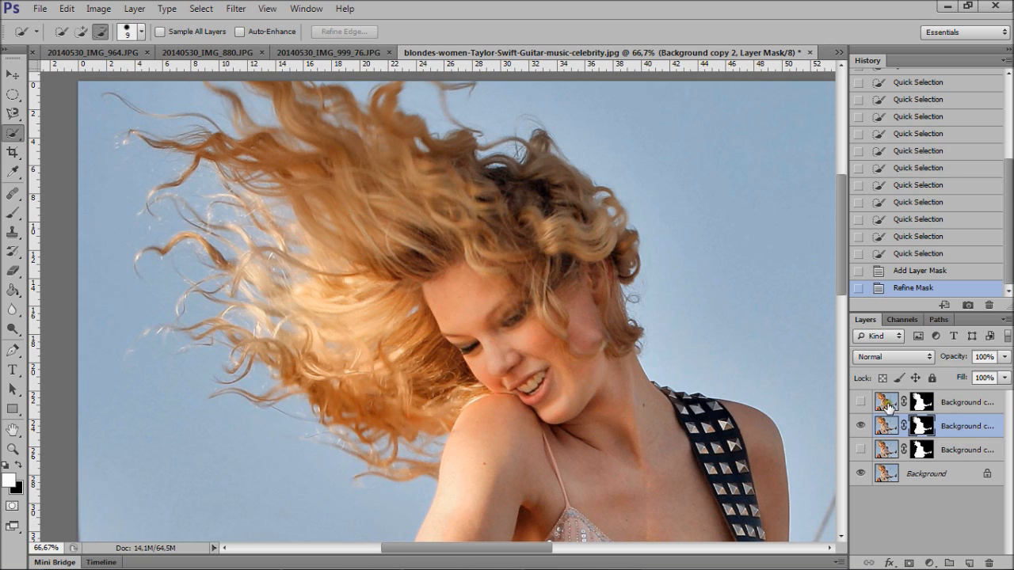
- Hide the Background layer and stack two duplicates of the refined cutout to make the hair strands denser
{"action": "left_click", "coordinate": [858, 474]}
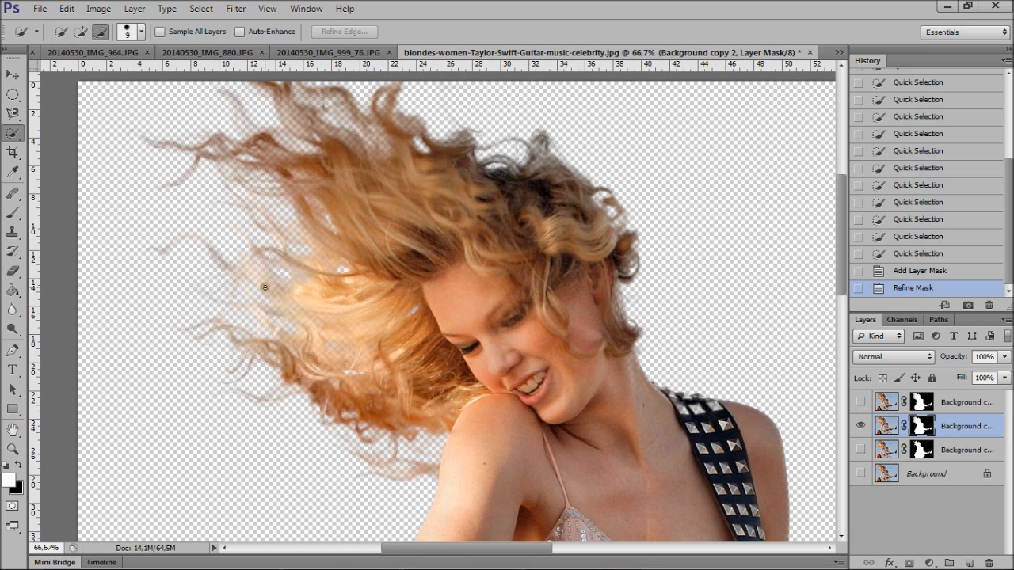
{"action": "right_click", "coordinate": [956, 427]}
{"action": "left_click", "coordinate": [815, 104]}
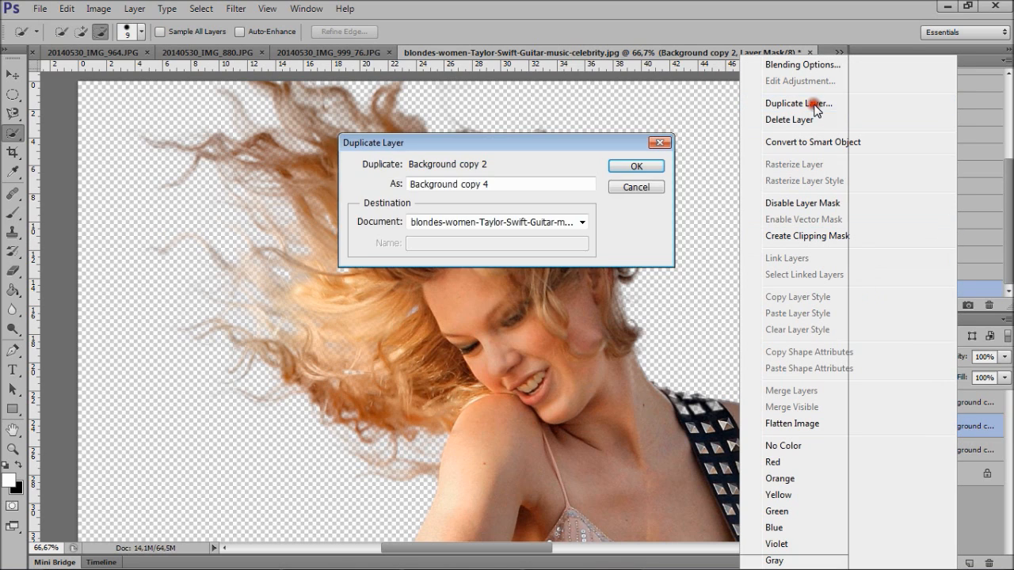
{"action": "left_click", "coordinate": [646, 166]}
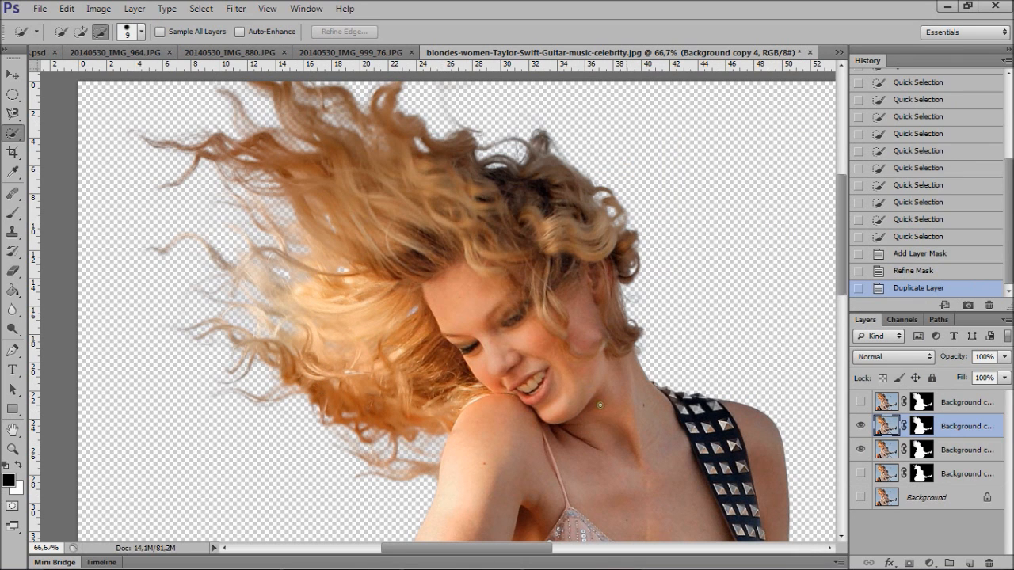
{"action": "right_click", "coordinate": [954, 426]}
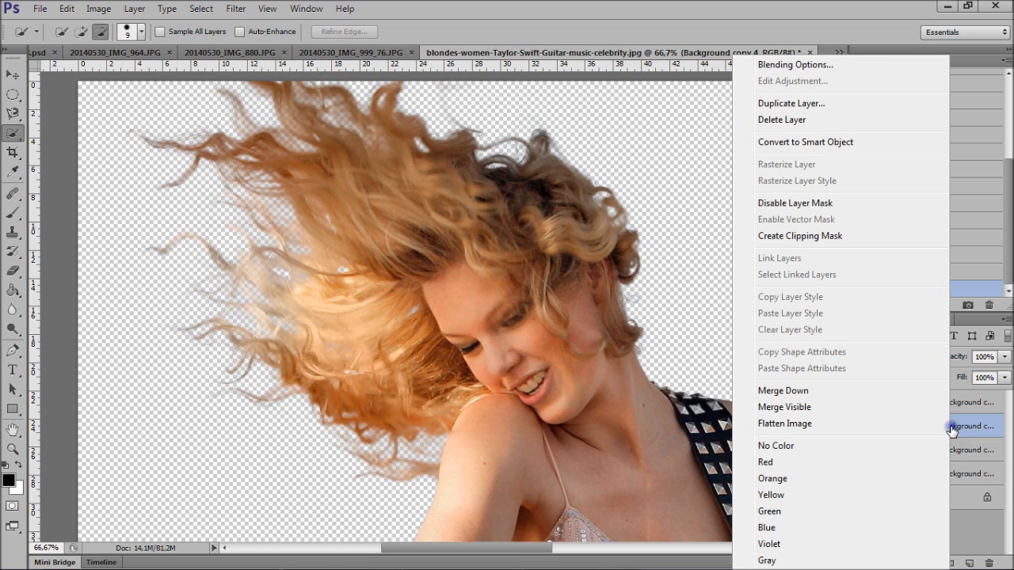
{"action": "left_click", "coordinate": [822, 105]}
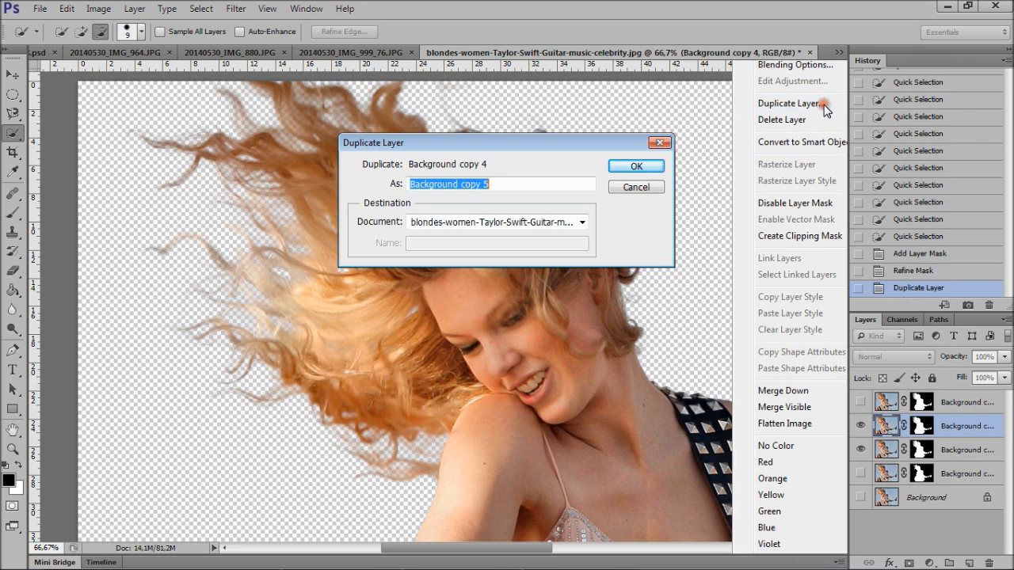
{"action": "left_click", "coordinate": [640, 167]}
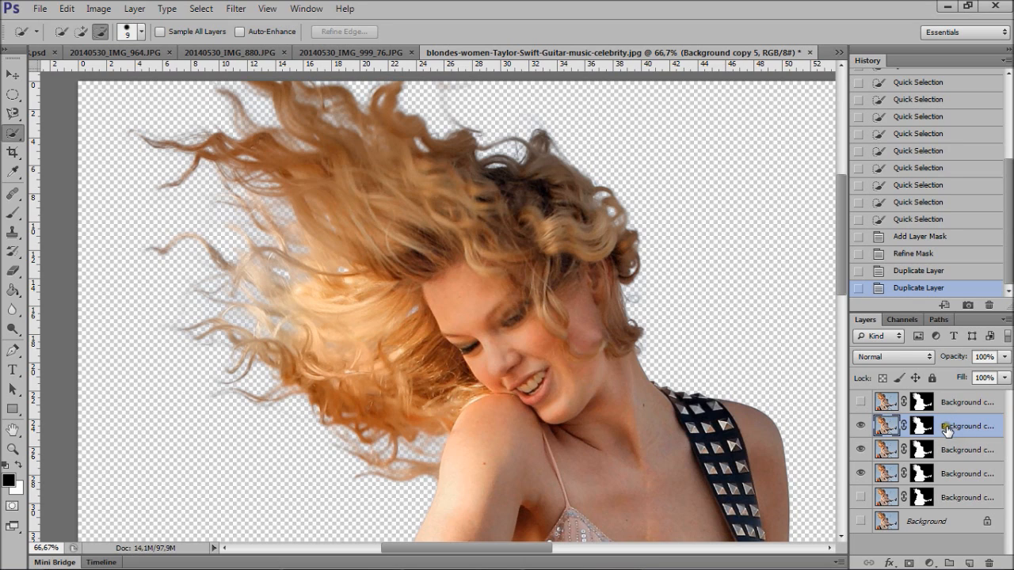
- Move the topmost visible cutout copy into 20140530_IMG_999_76.JPG and place the guitarist against the wall beside the burger advert
{"action": "mouse_move", "coordinate": [946, 428]}
{"action": "left_mouse_down"}
{"action": "mouse_move", "coordinate": [965, 449]}
{"action": "mouse_move", "coordinate": [585, 239]}
{"action": "mouse_move", "coordinate": [383, 148]}
{"action": "mouse_move", "coordinate": [560, 93]}
{"action": "mouse_move", "coordinate": [428, 81]}
{"action": "mouse_move", "coordinate": [364, 52]}
{"action": "mouse_move", "coordinate": [1011, 521]}
{"action": "mouse_move", "coordinate": [953, 428]}
{"action": "left_mouse_up"}
{"action": "left_click", "coordinate": [12, 74]}
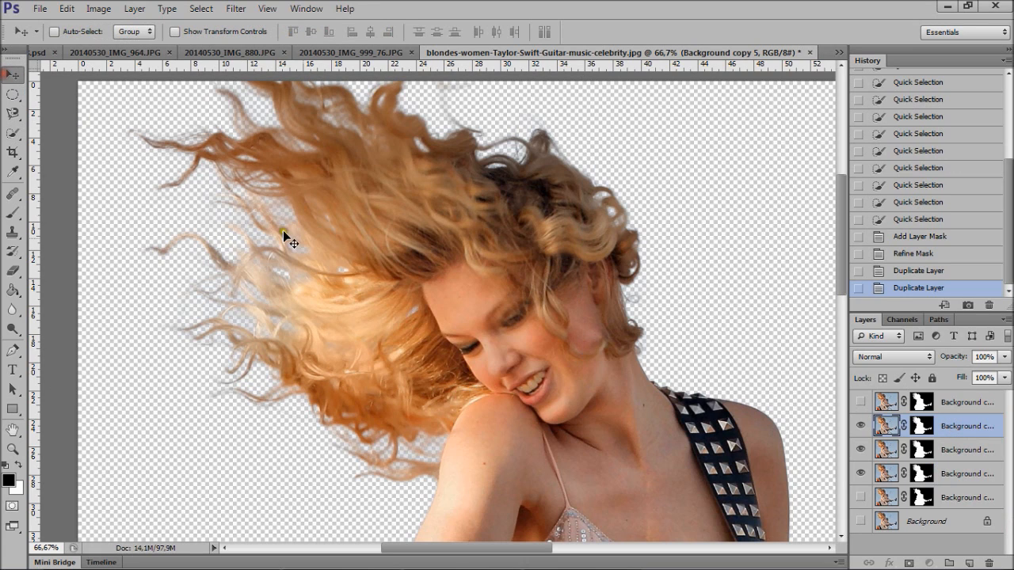
{"action": "left_click_drag", "start_coordinate": [541, 433], "coordinate": [410, 247]}
{"action": "left_click_drag", "start_coordinate": [434, 383], "coordinate": [434, 405]}
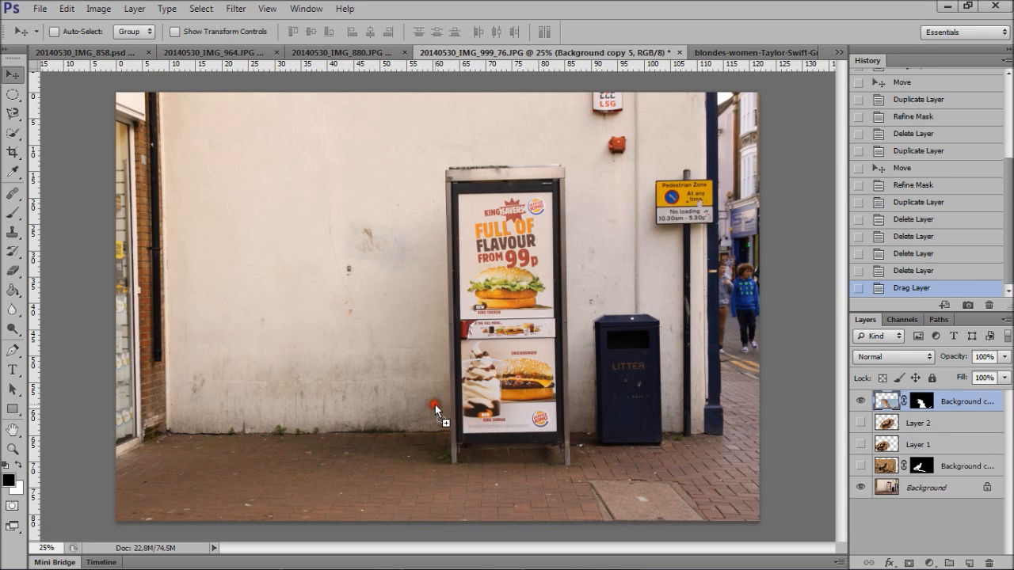
{"action": "left_click_drag", "start_coordinate": [440, 409], "coordinate": [397, 335]}
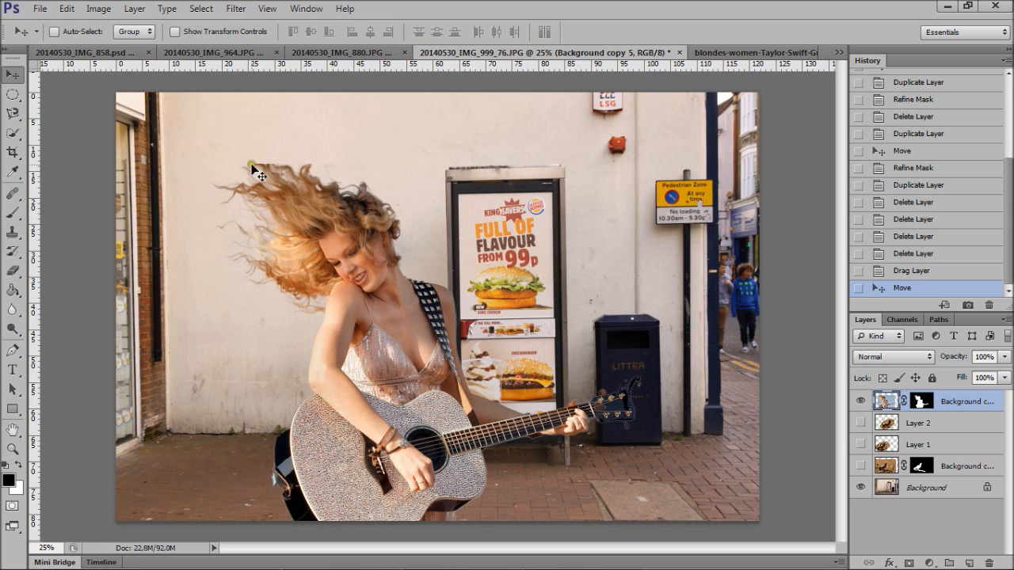
- Revisit the guitarist source document and shift the cutout slightly lower in the street photo
{"action": "left_click", "coordinate": [736, 53]}
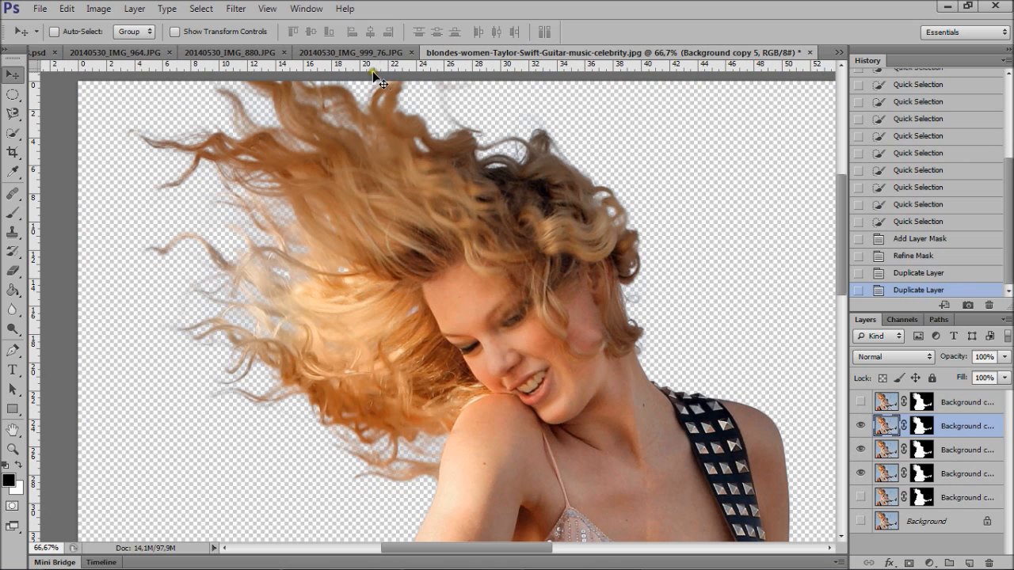
{"action": "left_click_drag", "start_coordinate": [450, 53], "coordinate": [325, 273]}
{"action": "left_click_drag", "start_coordinate": [369, 370], "coordinate": [338, 299]}
{"action": "left_click_drag", "start_coordinate": [339, 341], "coordinate": [372, 381]}
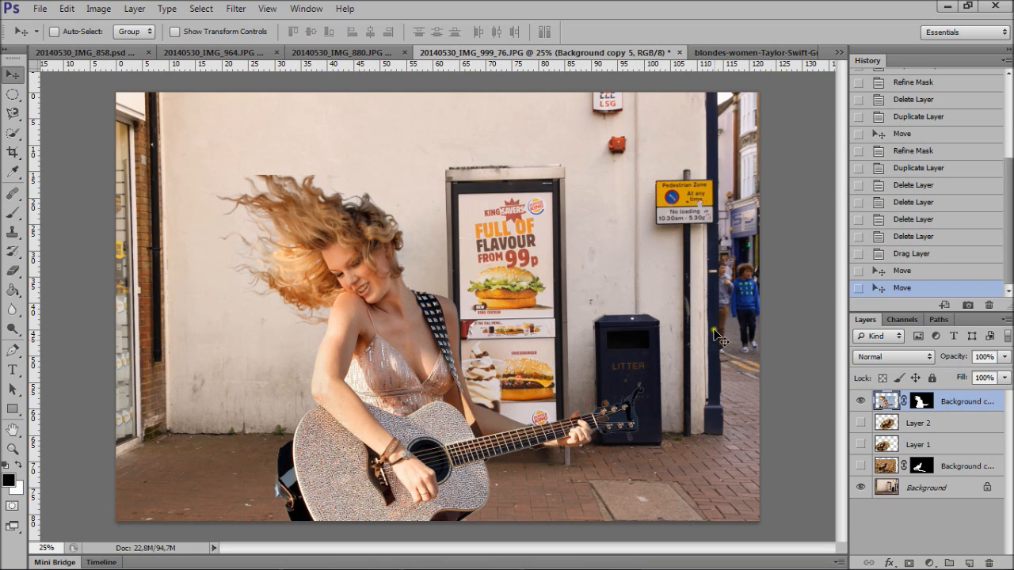
- Duplicate the guitarist layer in the street photo and hide the lower copy
{"action": "right_click", "coordinate": [953, 400]}
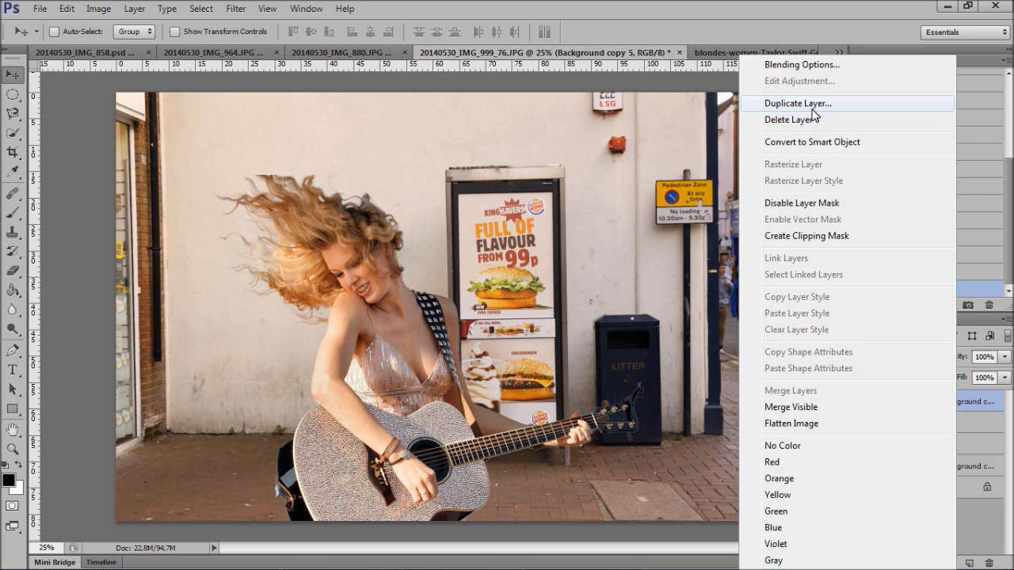
{"action": "left_click", "coordinate": [798, 103]}
{"action": "left_click", "coordinate": [640, 168]}
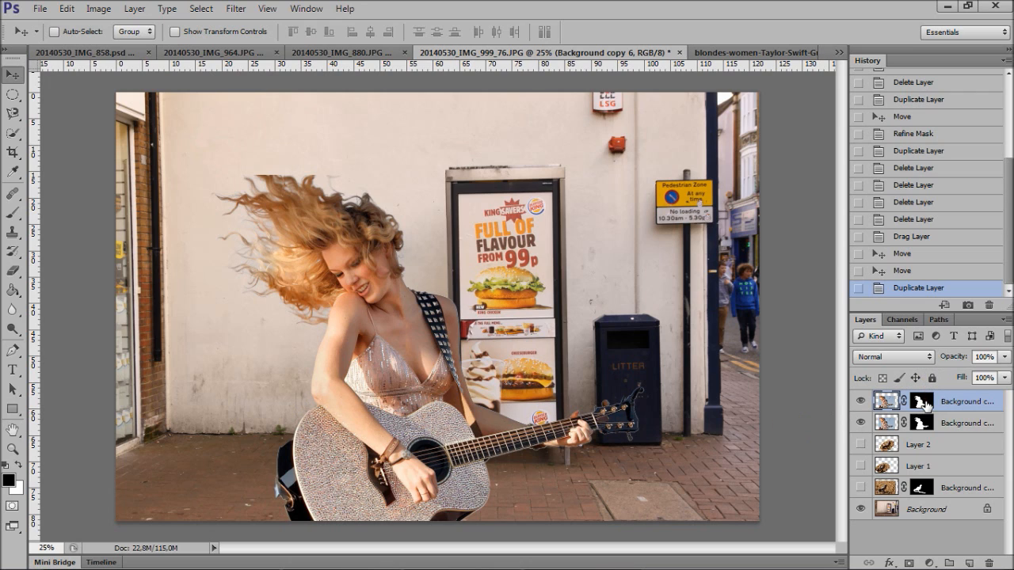
{"action": "left_click", "coordinate": [860, 422]}
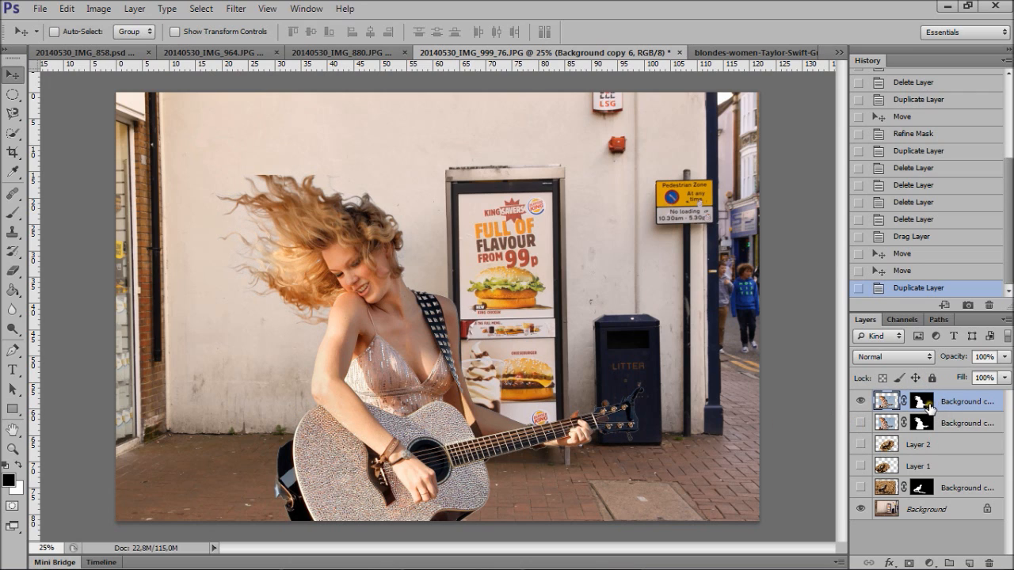
- Run Refine Mask on the top guitarist copy's mask with an On White preview, apply it and show the lower copy again
{"action": "left_click", "coordinate": [922, 402]}
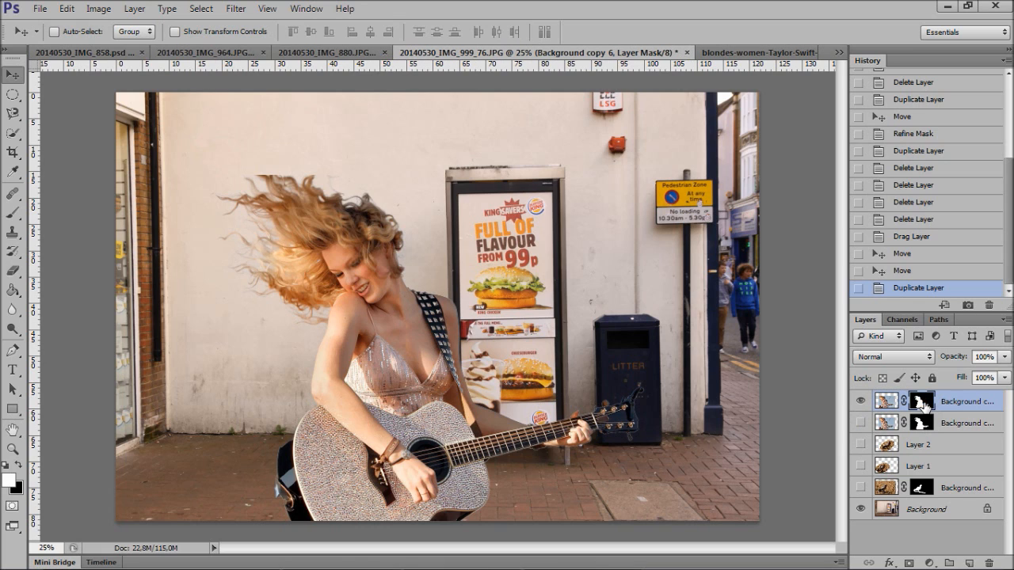
{"action": "right_click", "coordinate": [923, 403]}
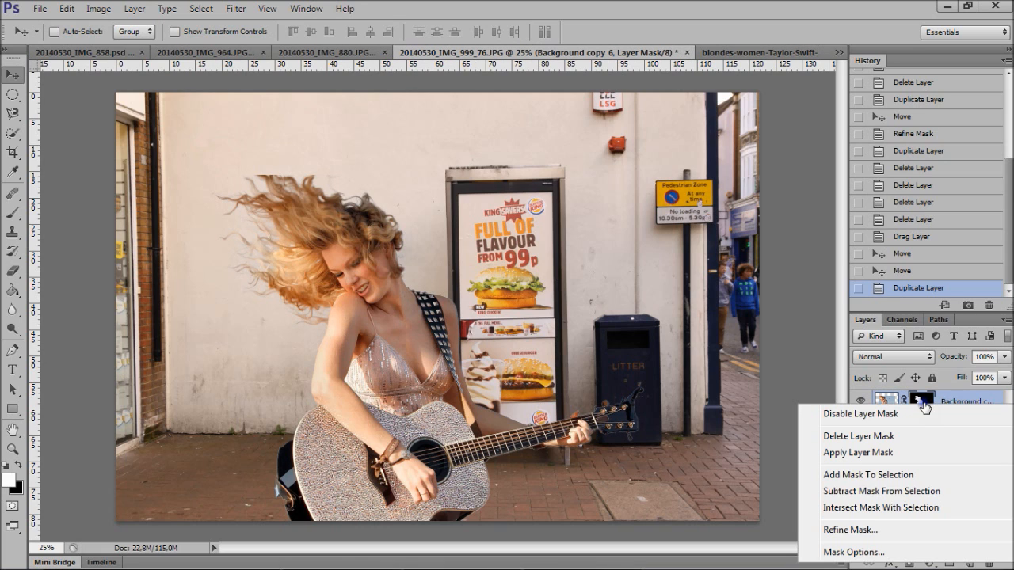
{"action": "left_click", "coordinate": [871, 529]}
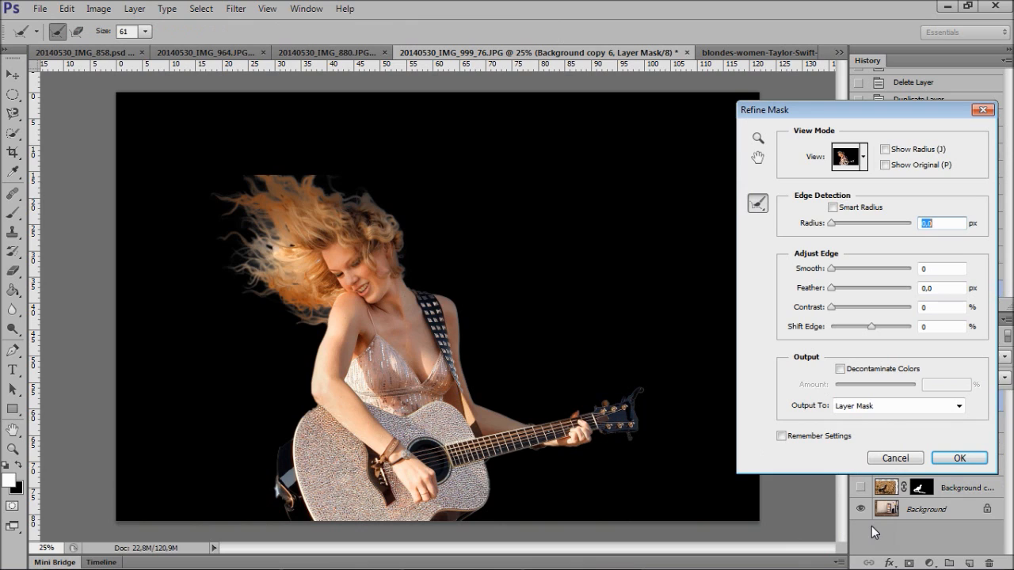
{"action": "mouse_move", "coordinate": [317, 407]}
{"action": "left_mouse_down"}
{"action": "mouse_move", "coordinate": [286, 457]}
{"action": "mouse_move", "coordinate": [295, 422]}
{"action": "mouse_move", "coordinate": [328, 406]}
{"action": "mouse_move", "coordinate": [280, 453]}
{"action": "left_mouse_up"}
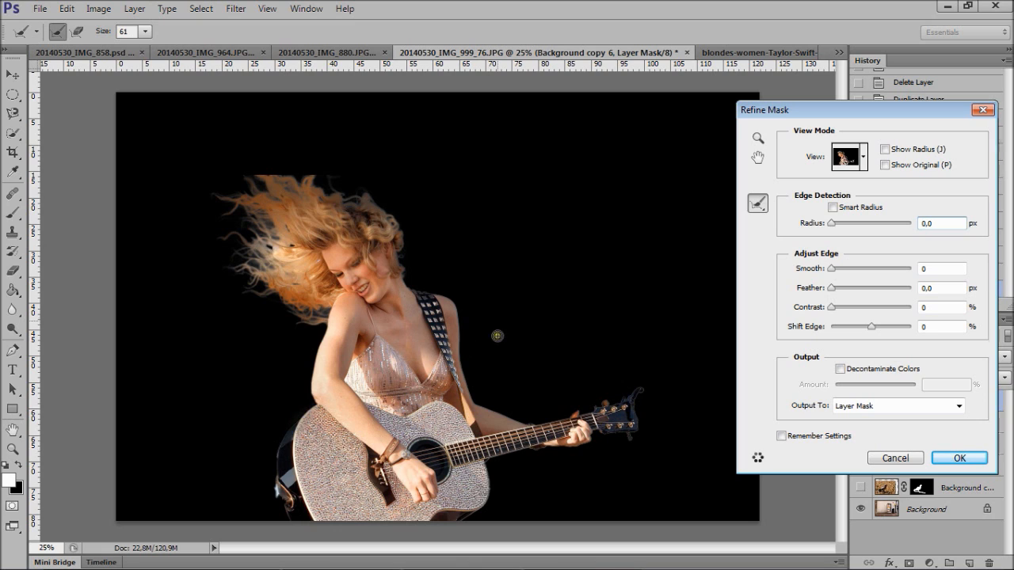
{"action": "left_click", "coordinate": [865, 157]}
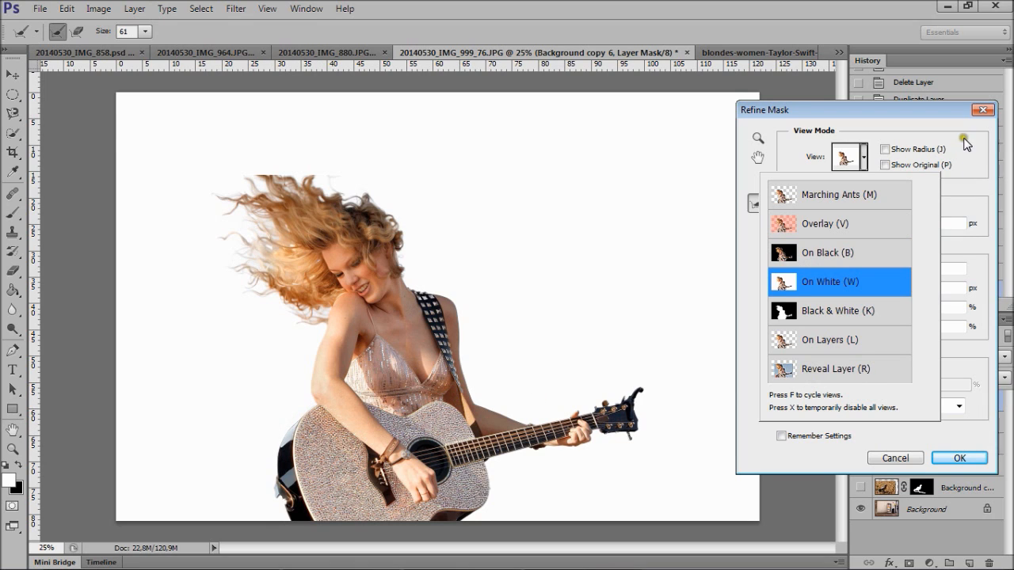
{"action": "left_click", "coordinate": [959, 441]}
{"action": "left_click", "coordinate": [957, 458]}
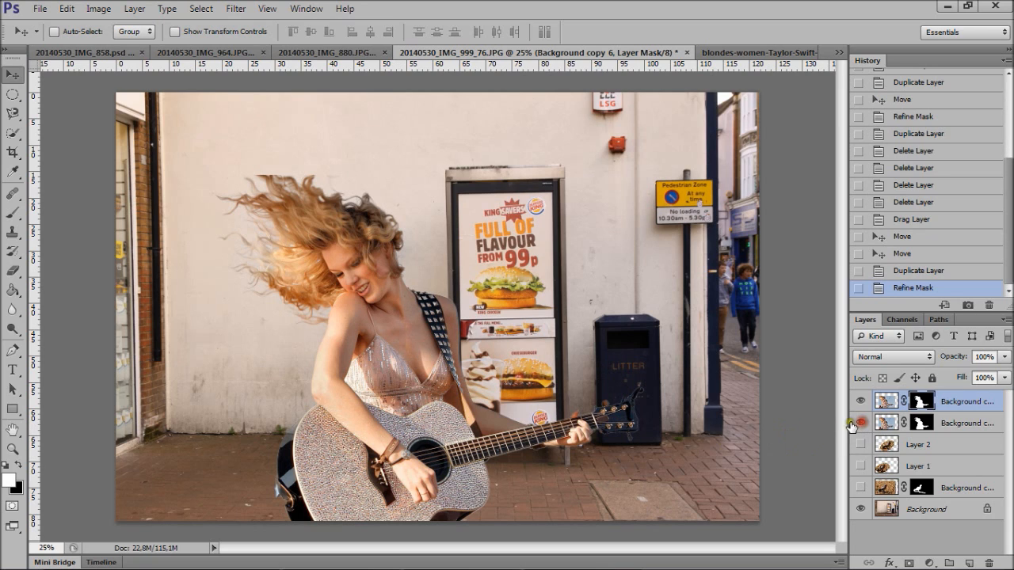
{"action": "left_click", "coordinate": [860, 422]}
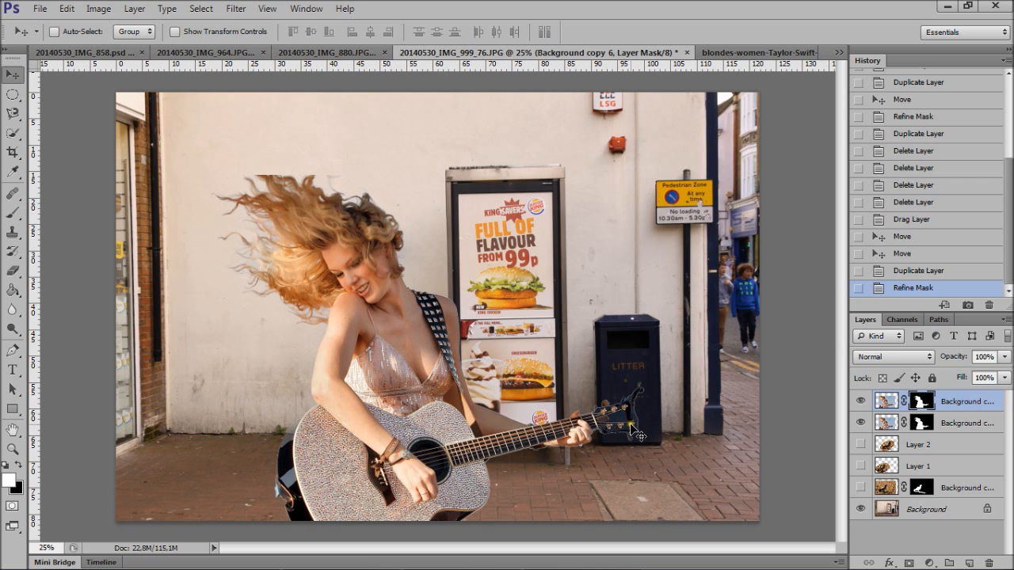
- Show the Background layer in the guitarist source document, compare the cut-out guitar headstock with the original and return to the street photo
{"action": "left_click", "coordinate": [731, 50]}
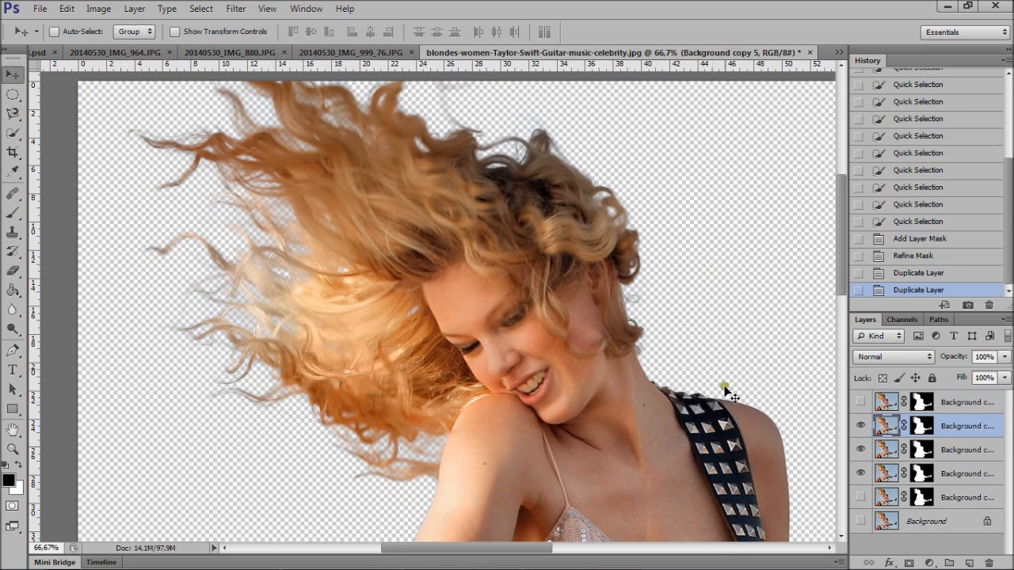
{"action": "left_click_drag", "start_coordinate": [844, 274], "coordinate": [845, 351]}
{"action": "left_click_drag", "start_coordinate": [526, 549], "coordinate": [646, 550]}
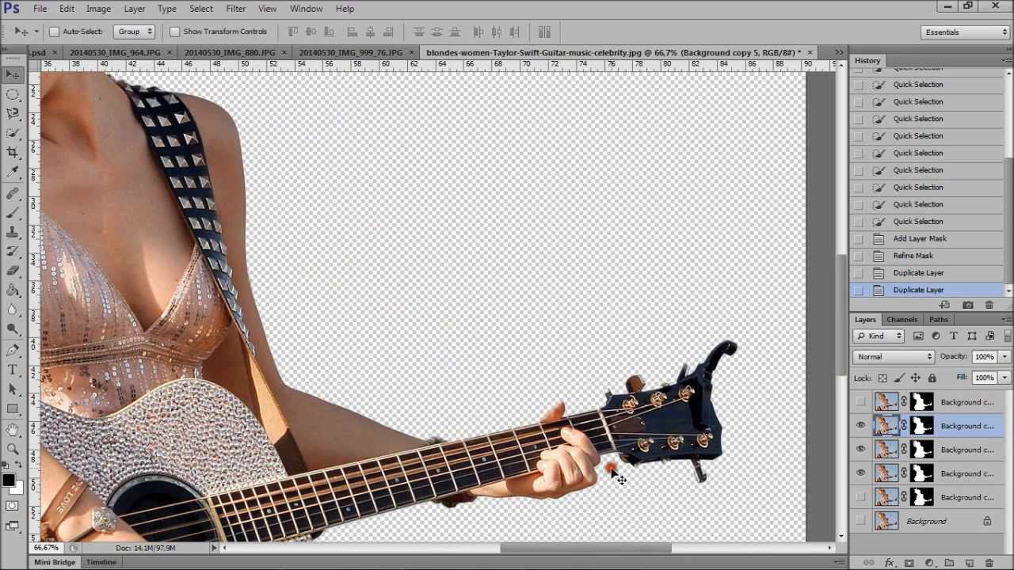
{"action": "left_click", "coordinate": [862, 521]}
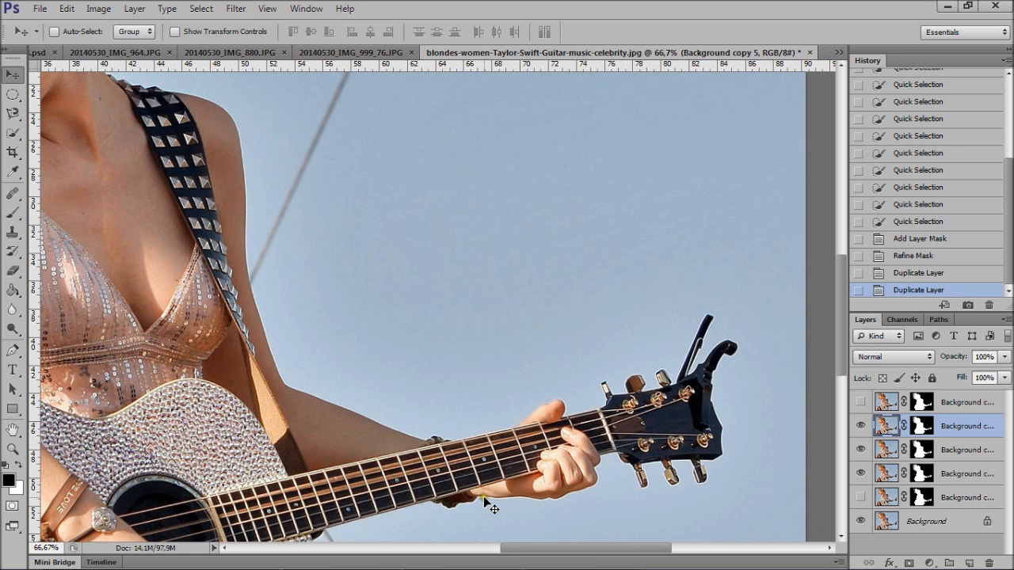
{"action": "left_click", "coordinate": [380, 52]}
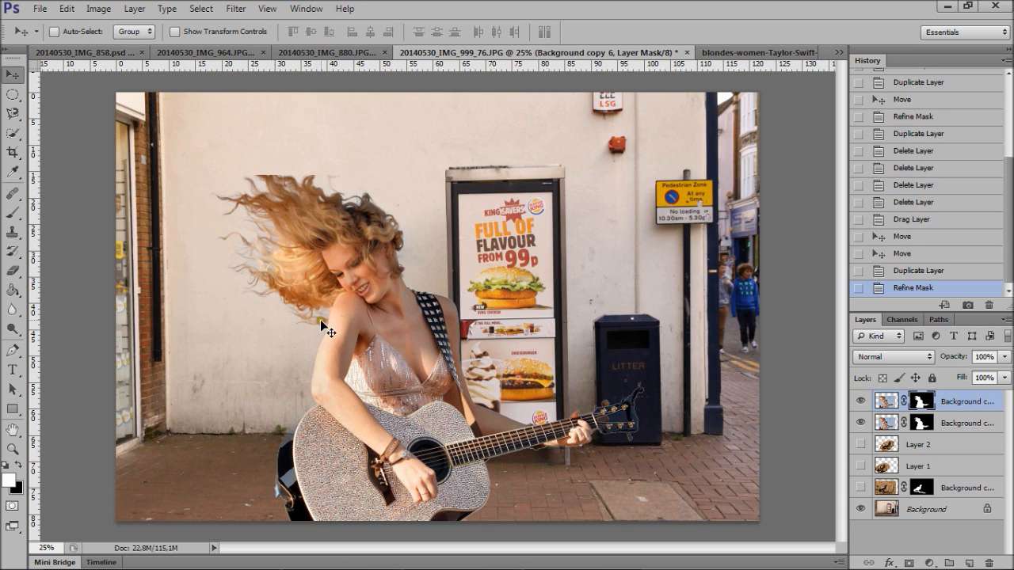
- Try offsetting the top guitarist copy from the lower one, and step back in the history to the Refine Mask state
{"action": "left_click_drag", "start_coordinate": [298, 290], "coordinate": [315, 318]}
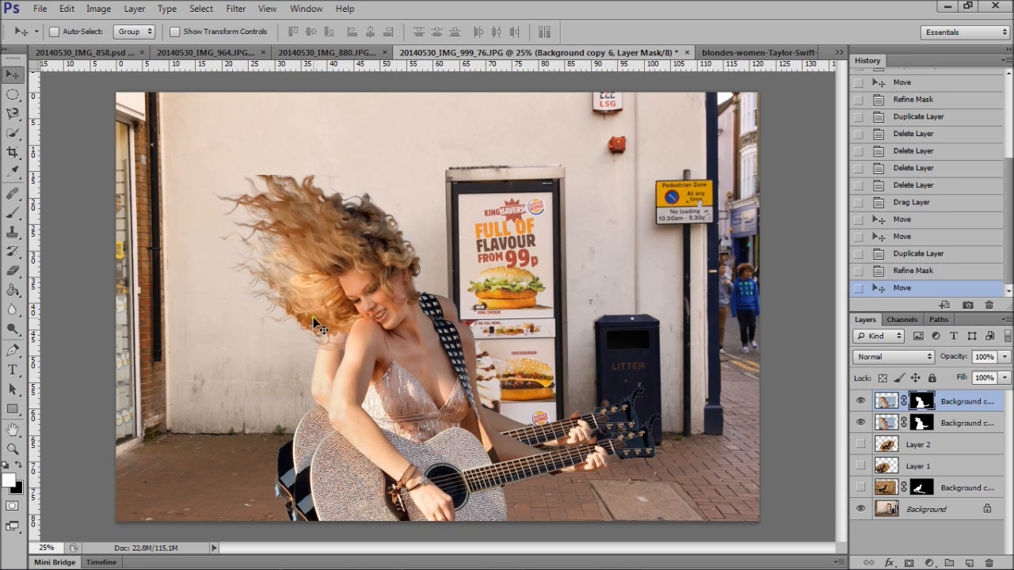
{"action": "left_click", "coordinate": [902, 271]}
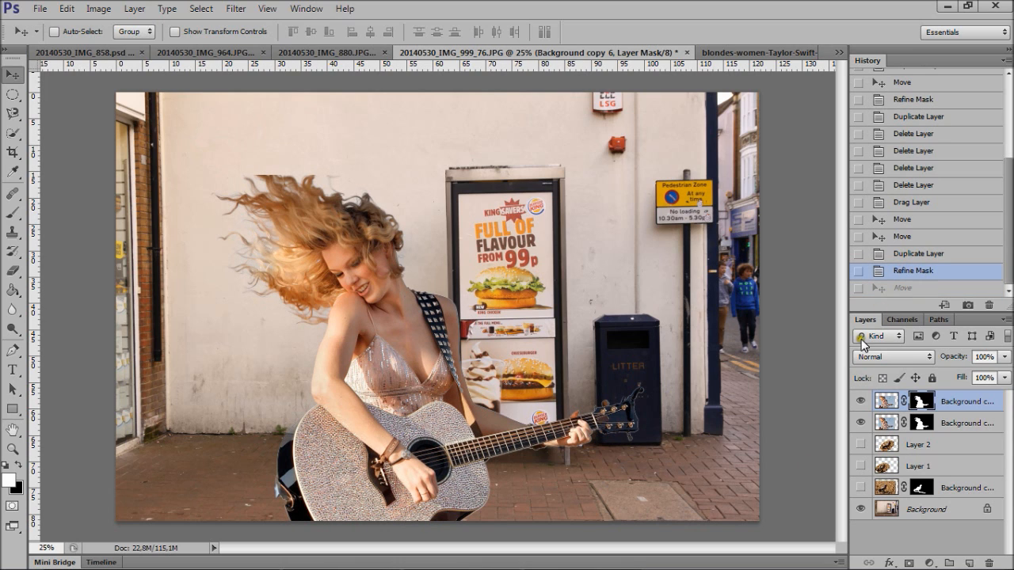